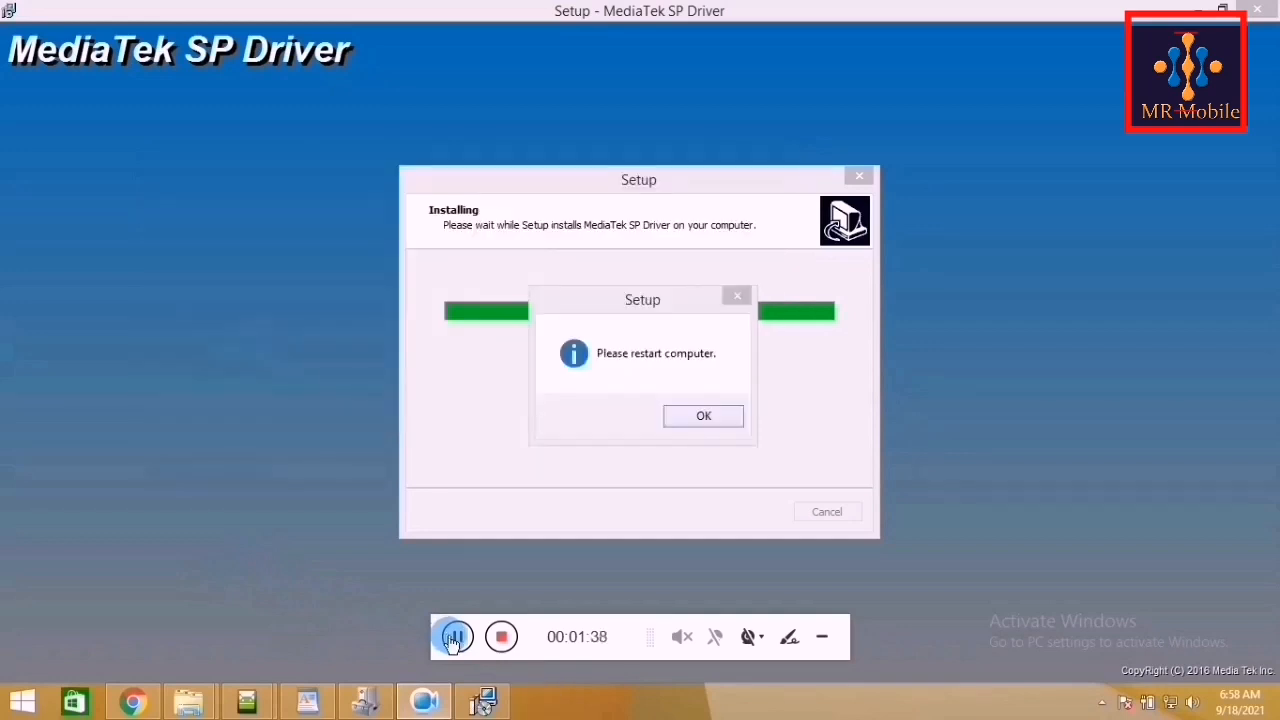
# - Acknowledge the restart notice and finish the MediaTek SP Driver setup
pyautogui.click(683, 428)
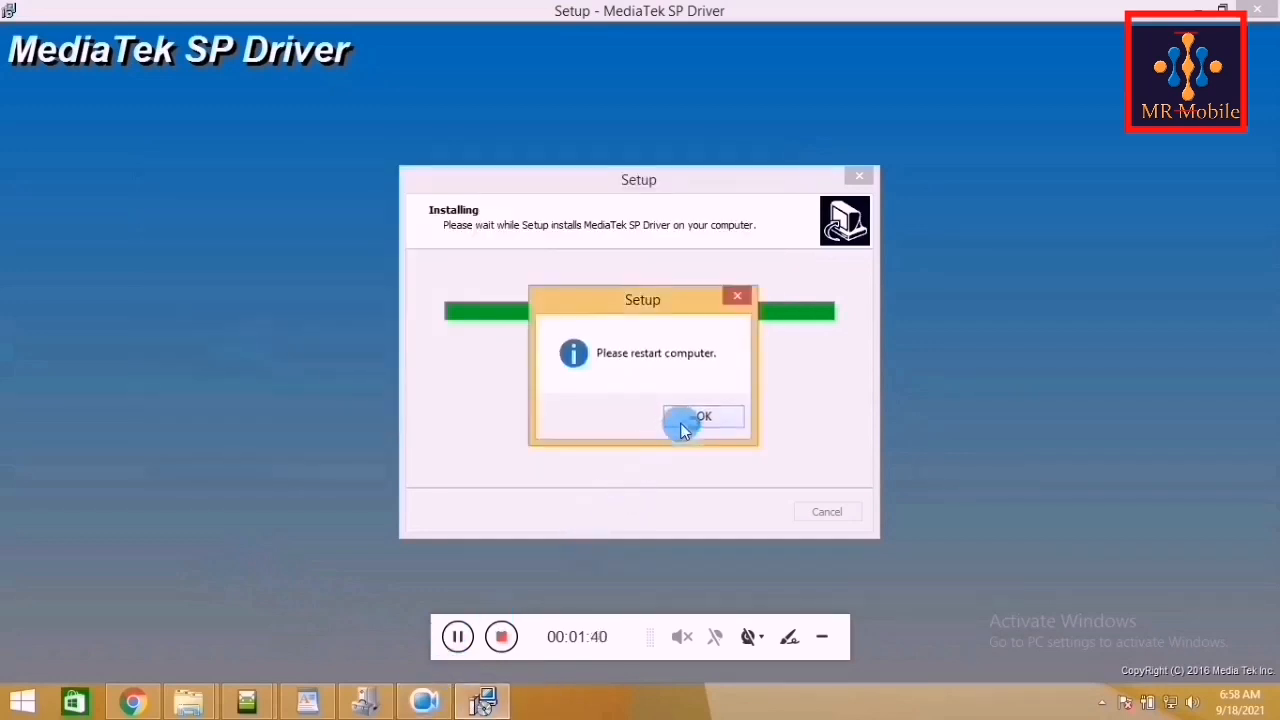
pyautogui.click(740, 512)
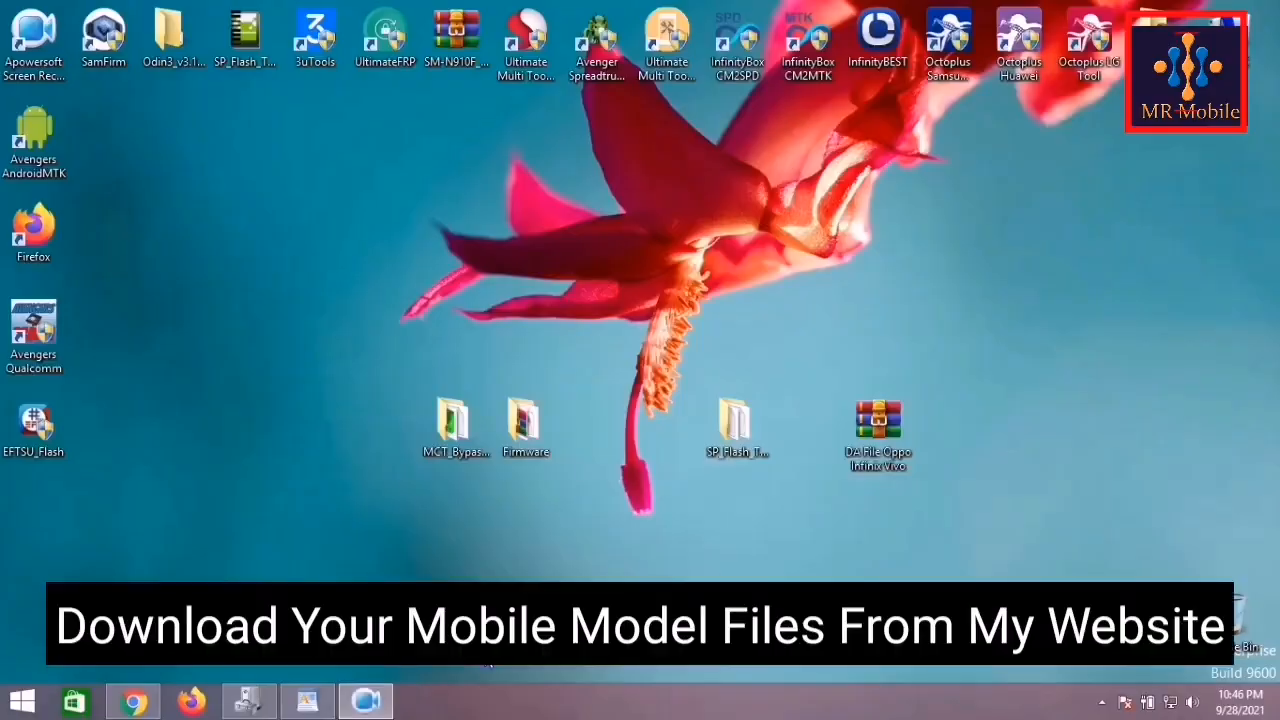
# - Review the required desktop files: the MCT Bypass Tool, Firmware and SP Flash Tool folders and the DA File Oppo Infinix Vivo archive
pyautogui.moveTo(369, 301); pyautogui.dragTo(986, 516)
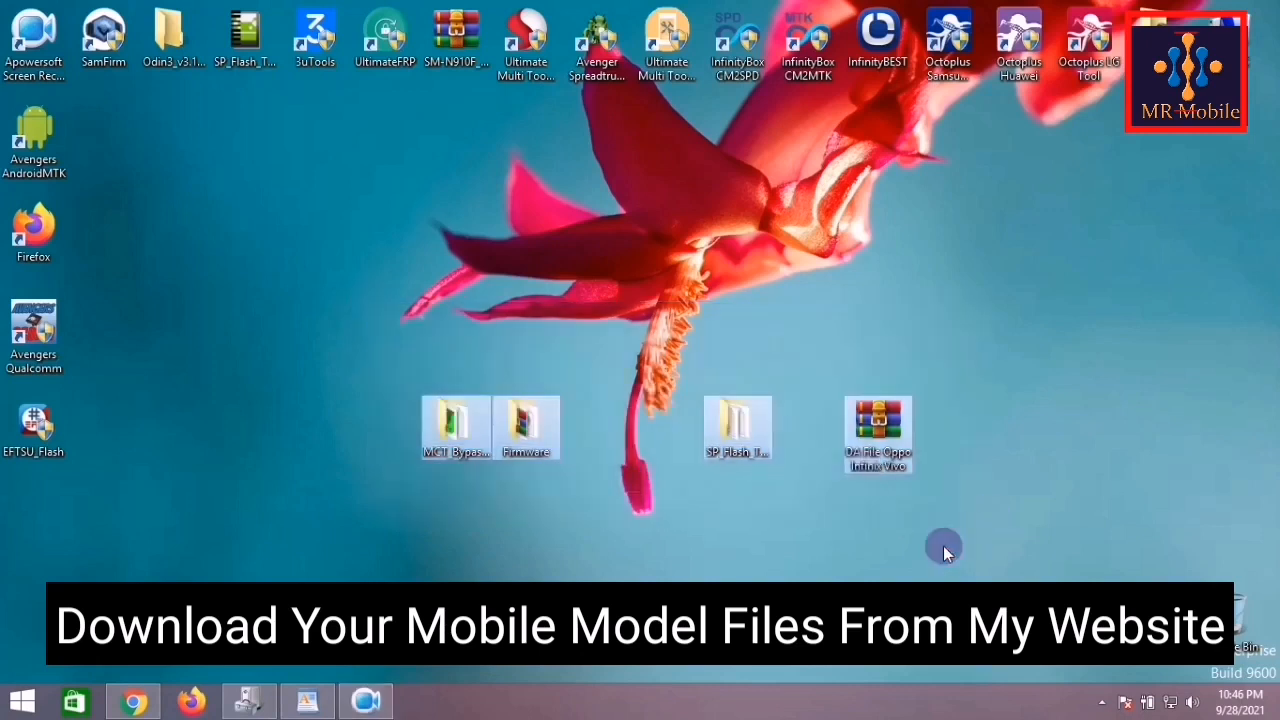
pyautogui.click(868, 402)
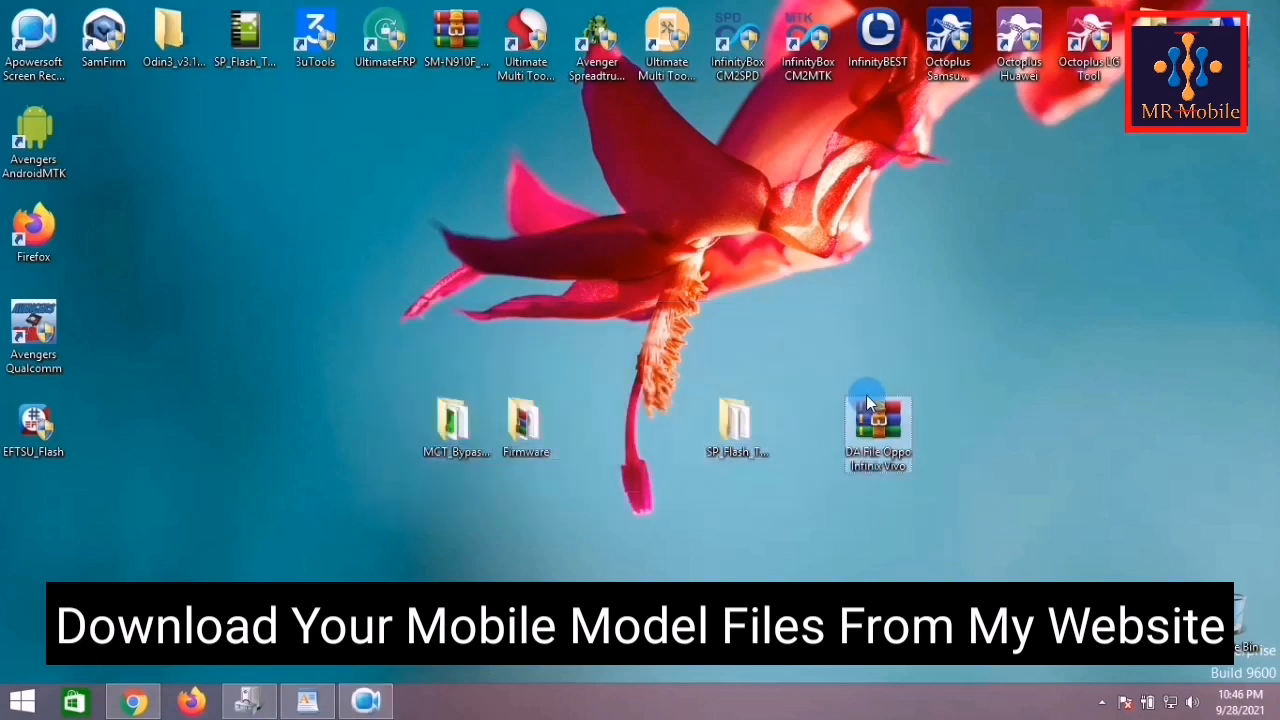
pyautogui.click(710, 418)
pyautogui.click(530, 420)
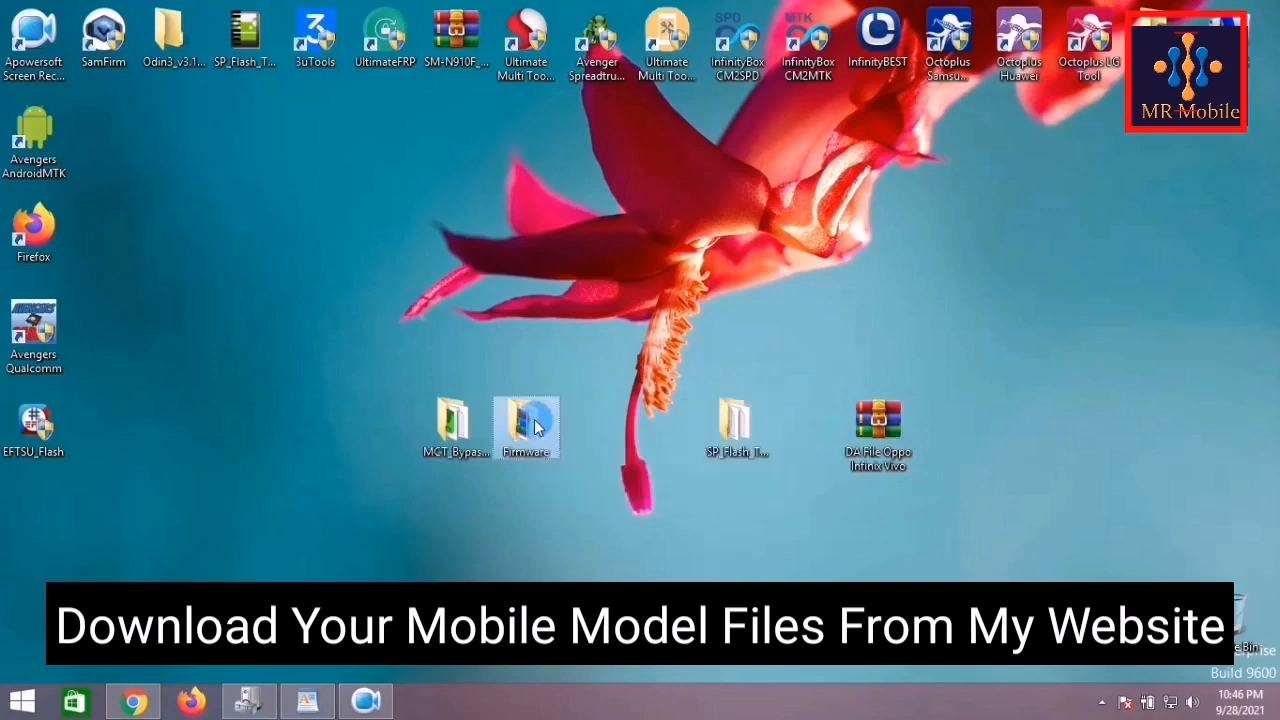
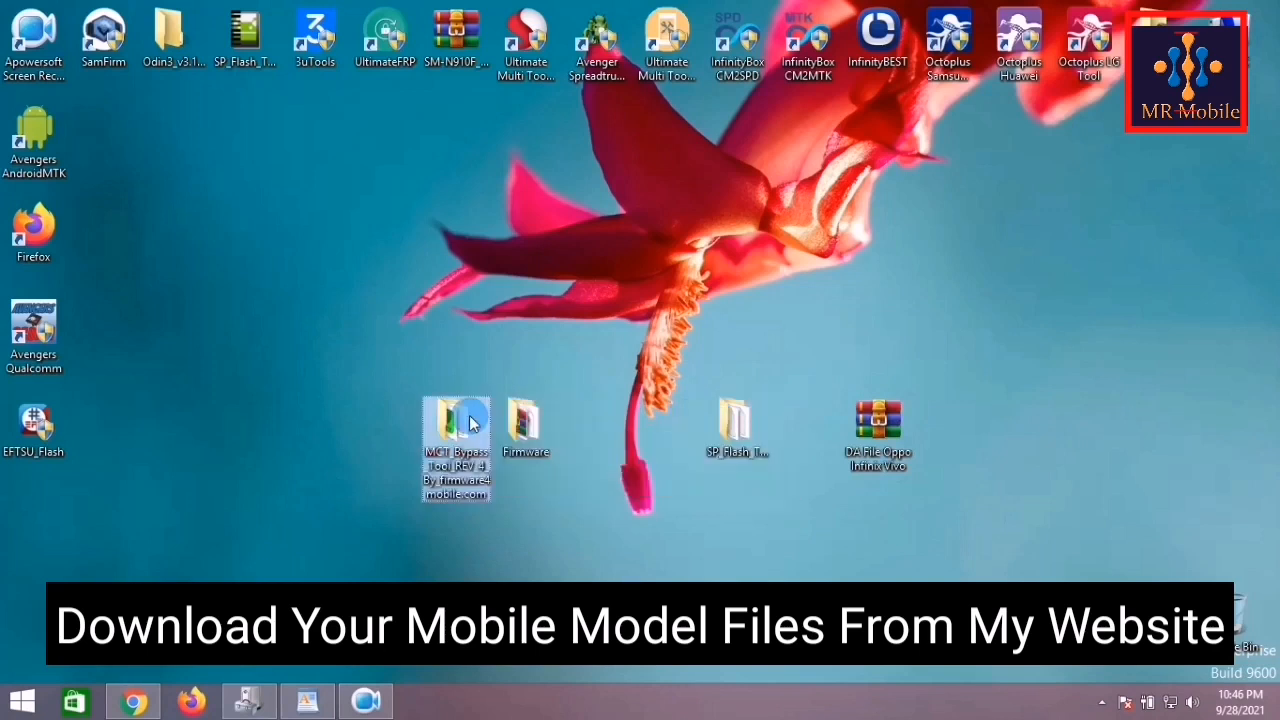
pyautogui.moveTo(376, 257); pyautogui.dragTo(1050, 576)
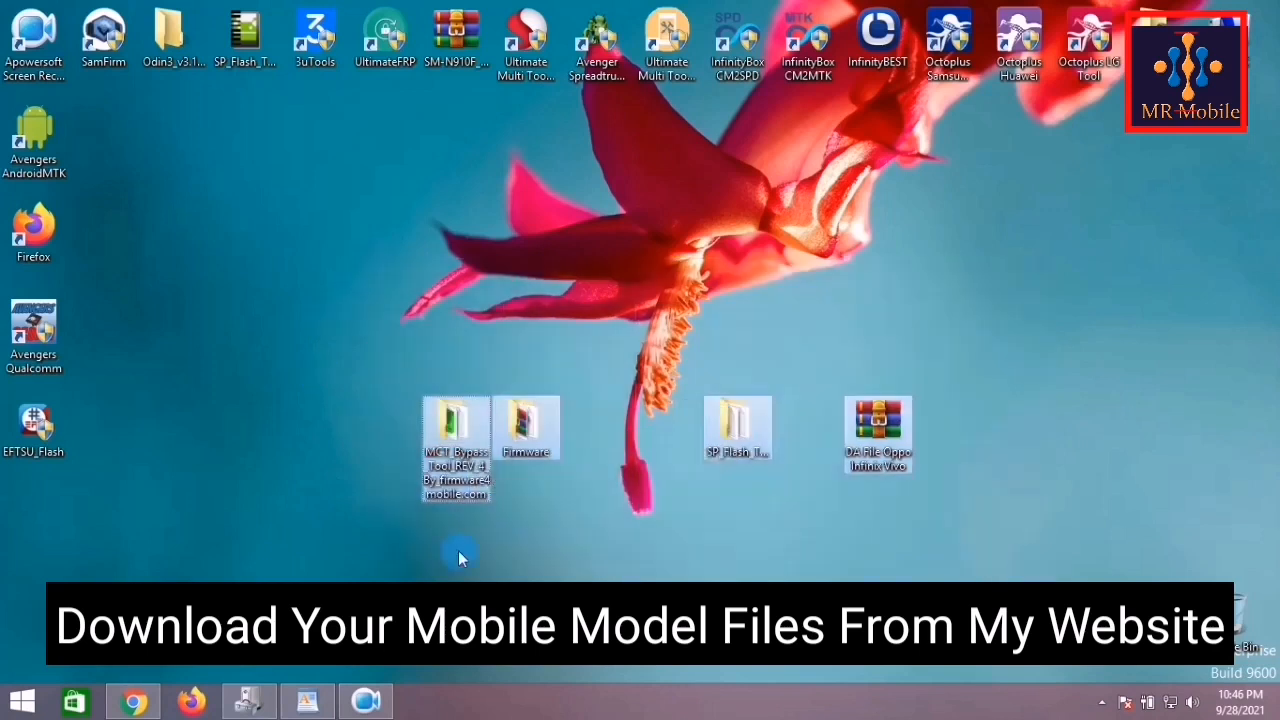
# - Switch to Chrome, examine the firmware4mobile.com home page offering firmware downloads, and minimize the browser
pyautogui.click(134, 702)
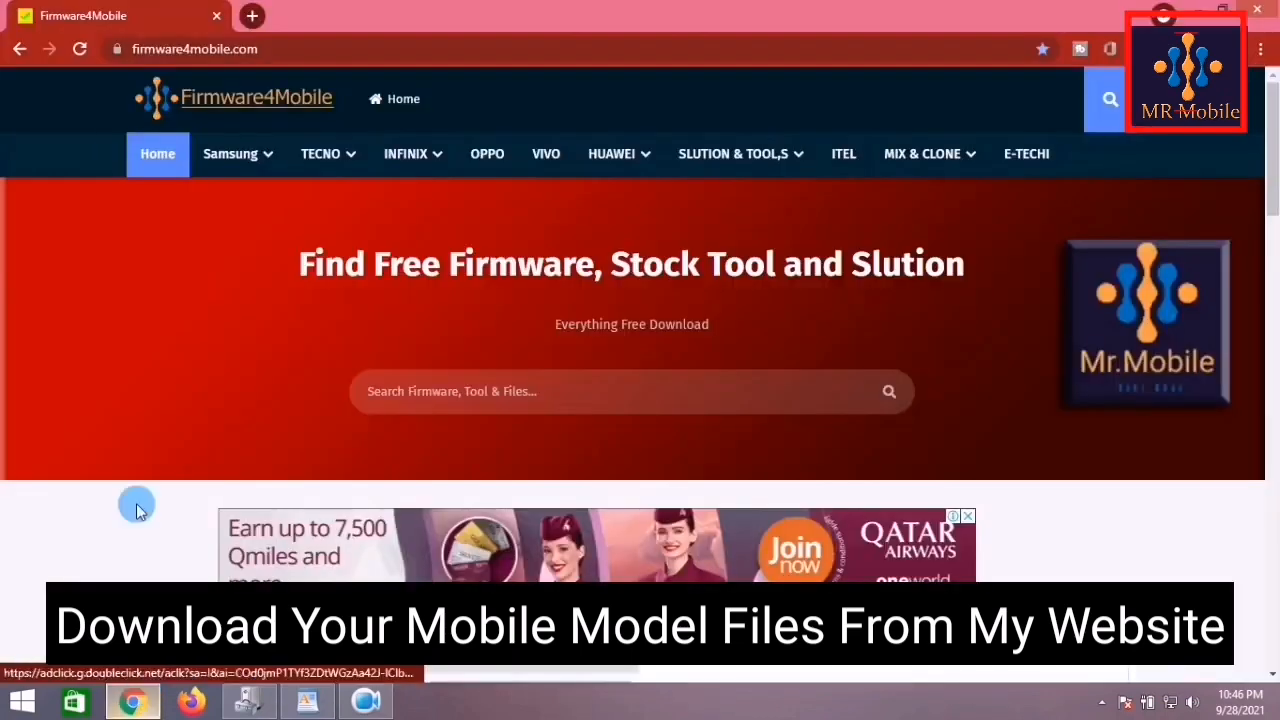
pyautogui.moveTo(424, 160)
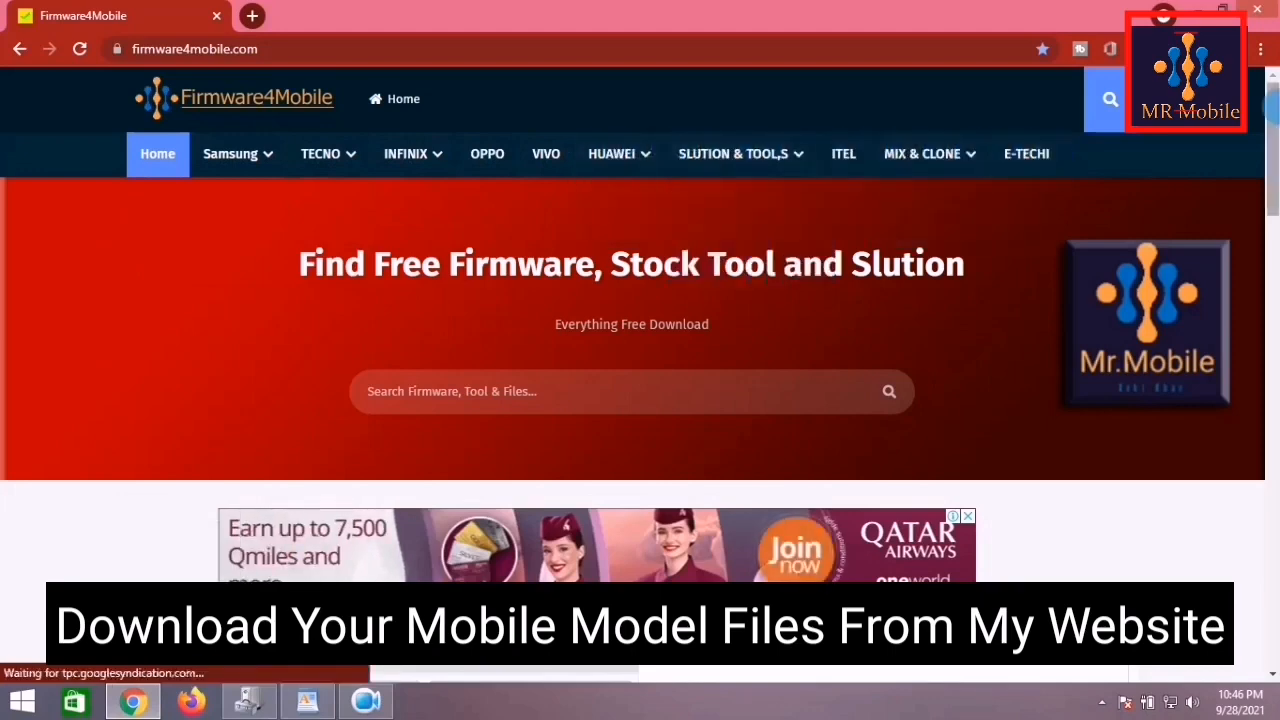
pyautogui.moveTo(1270, 110)
pyautogui.mouseDown()
pyautogui.moveTo(1270, 598)
pyautogui.moveTo(1268, 130)
pyautogui.mouseUp()
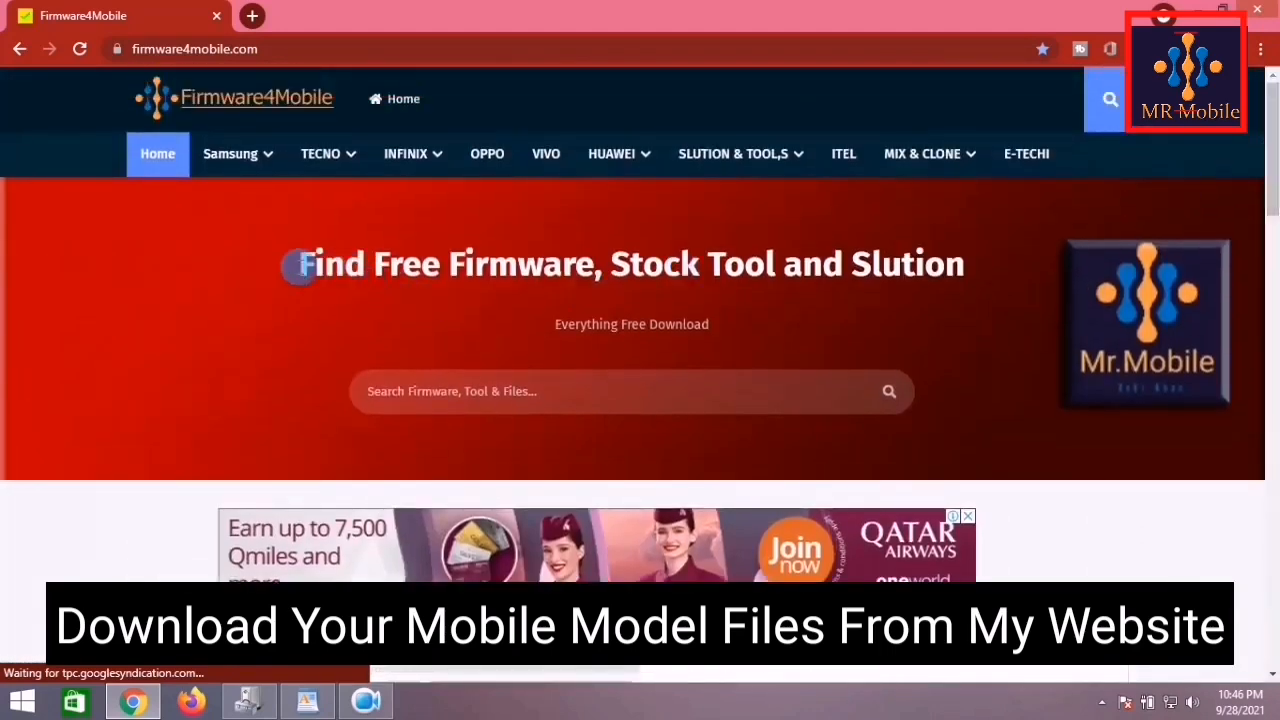
pyautogui.moveTo(298, 266); pyautogui.dragTo(964, 267)
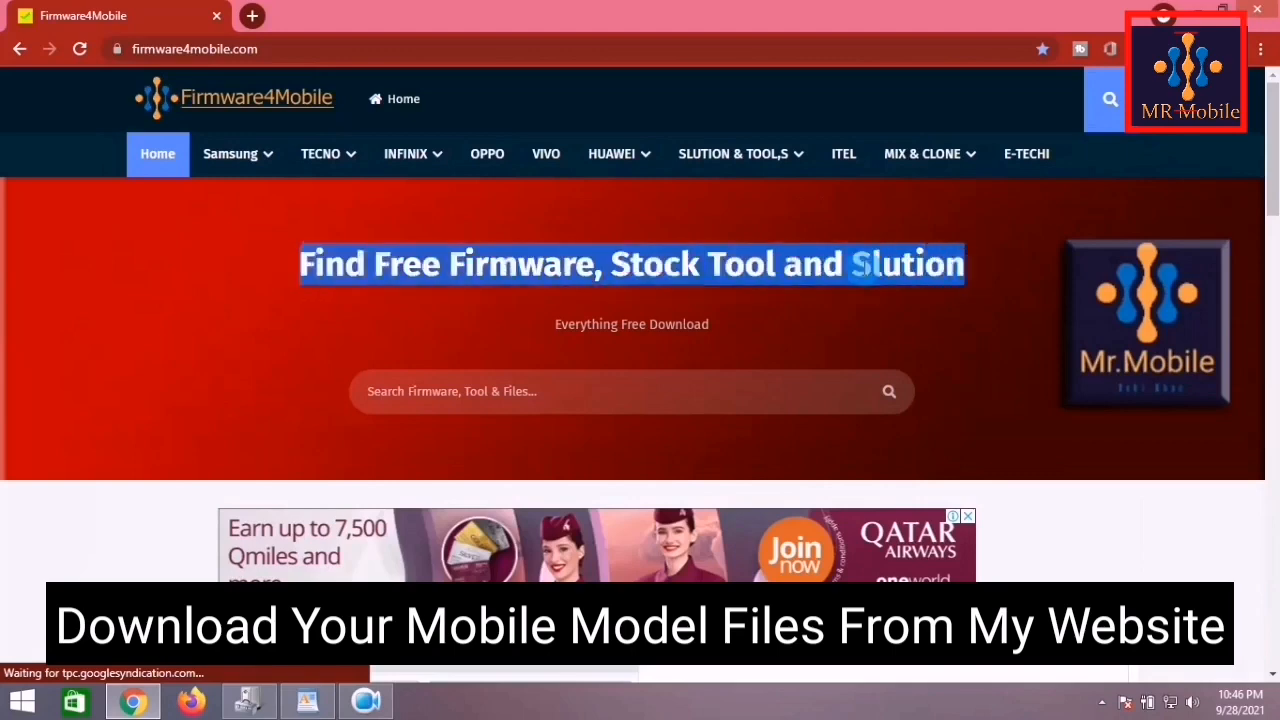
pyautogui.click(1188, 14)
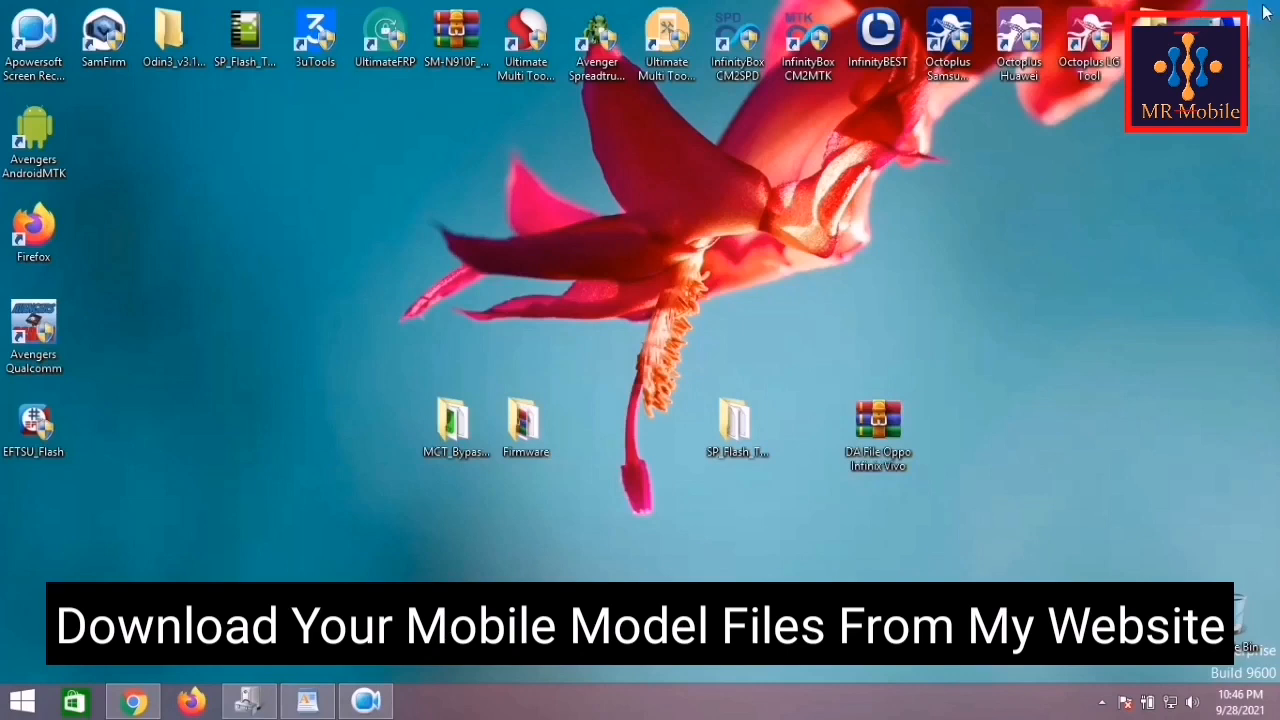
# - Switch to the Guide document in WordPad, fit it as a narrow window beside the desktop icons, and highlight its first two instructions
pyautogui.click(443, 430)
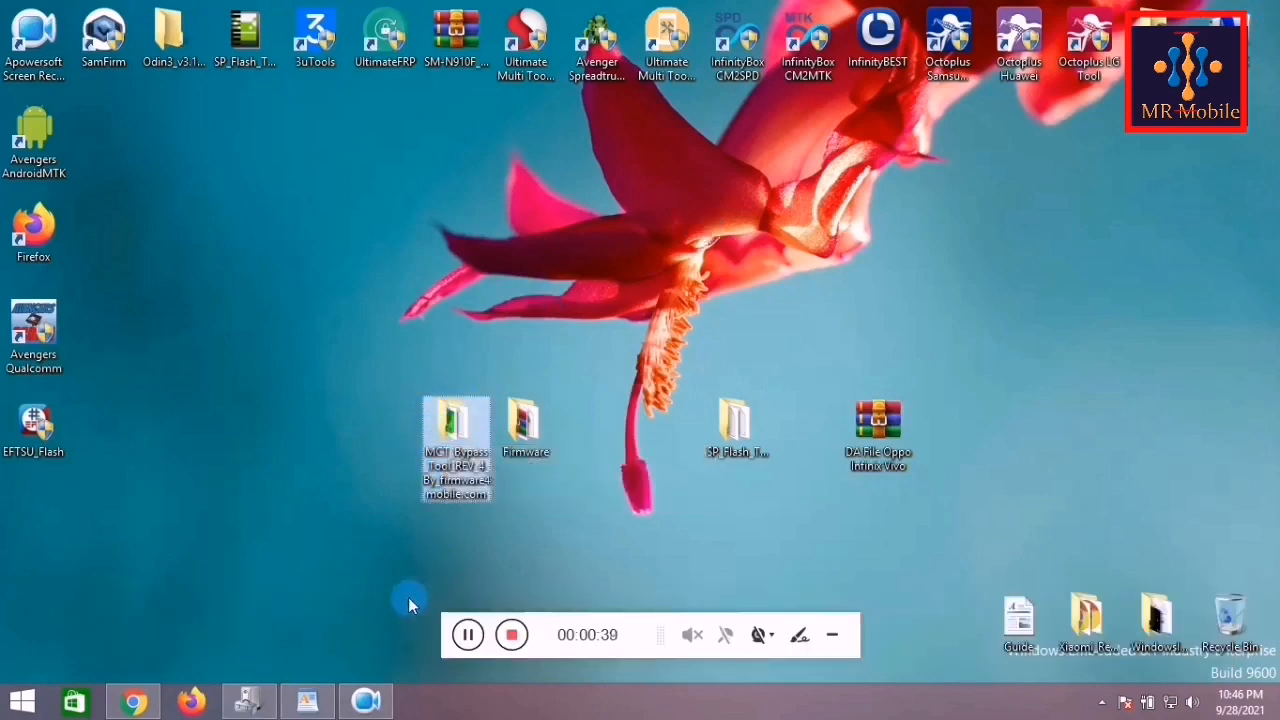
pyautogui.click(330, 708)
pyautogui.moveTo(272, 44); pyautogui.dragTo(180, 8)
pyautogui.moveTo(409, 104); pyautogui.dragTo(360, 112)
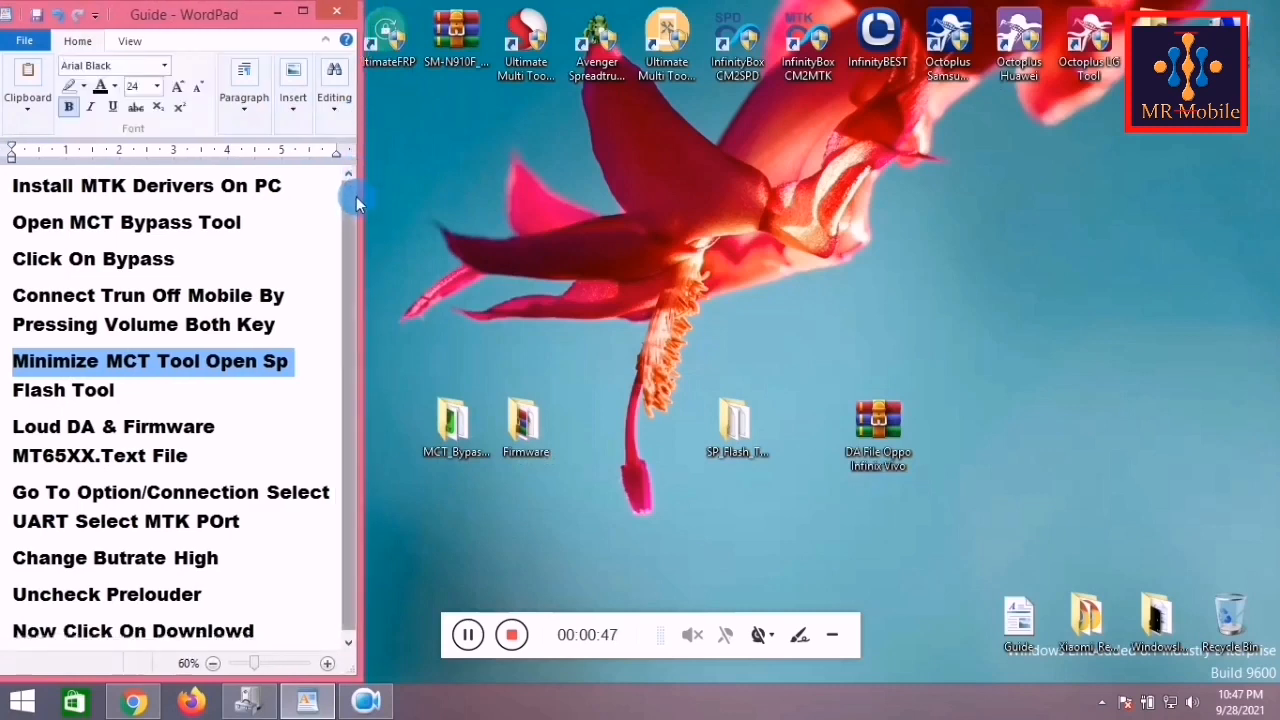
pyautogui.click(10, 192)
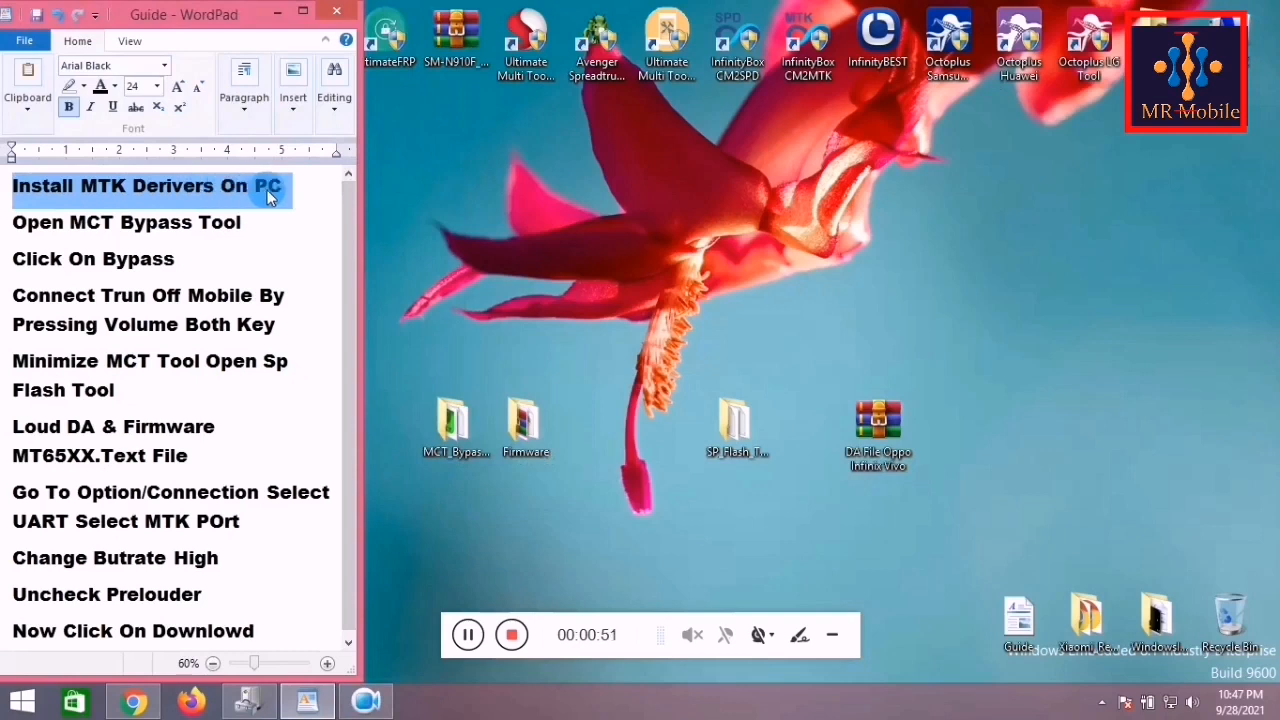
pyautogui.click(6, 226)
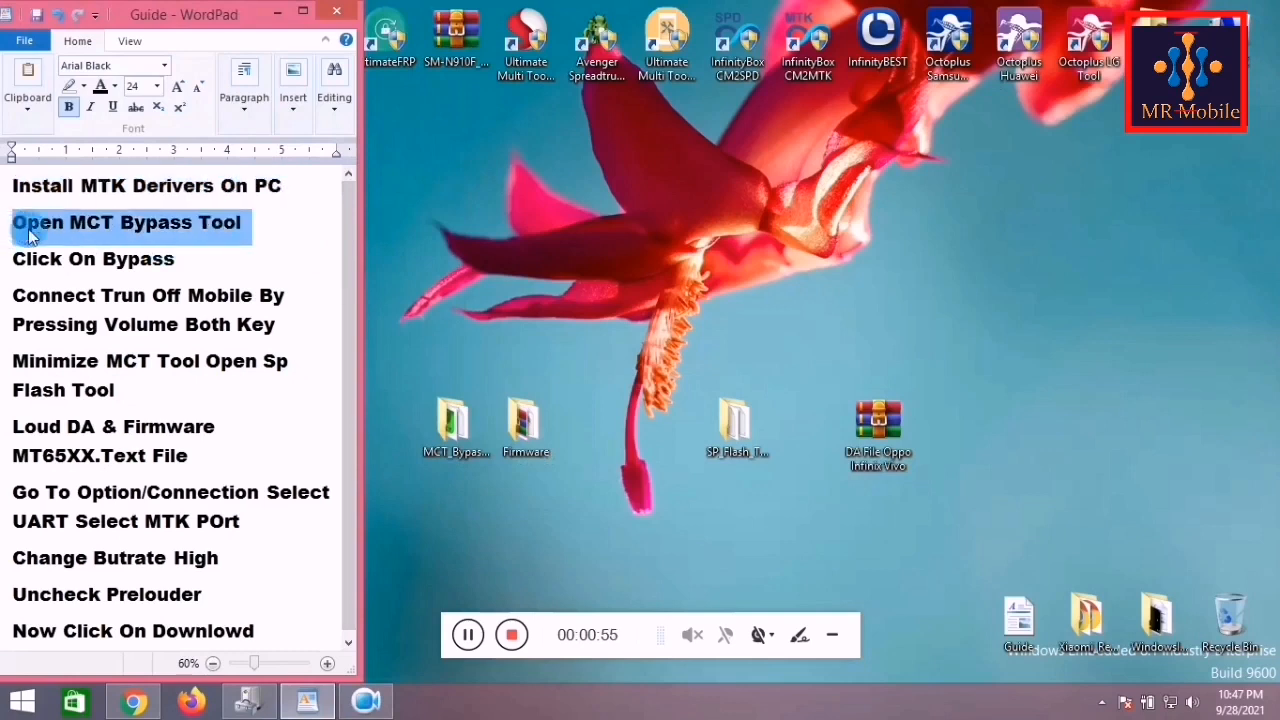
# - Launch mtk_bypass_rev4 from the MCT_Bypass_Tool_REV_4_By_firmware4mobile.com folder, viewing its files as large icons, and close the folder
pyautogui.click(457, 422)
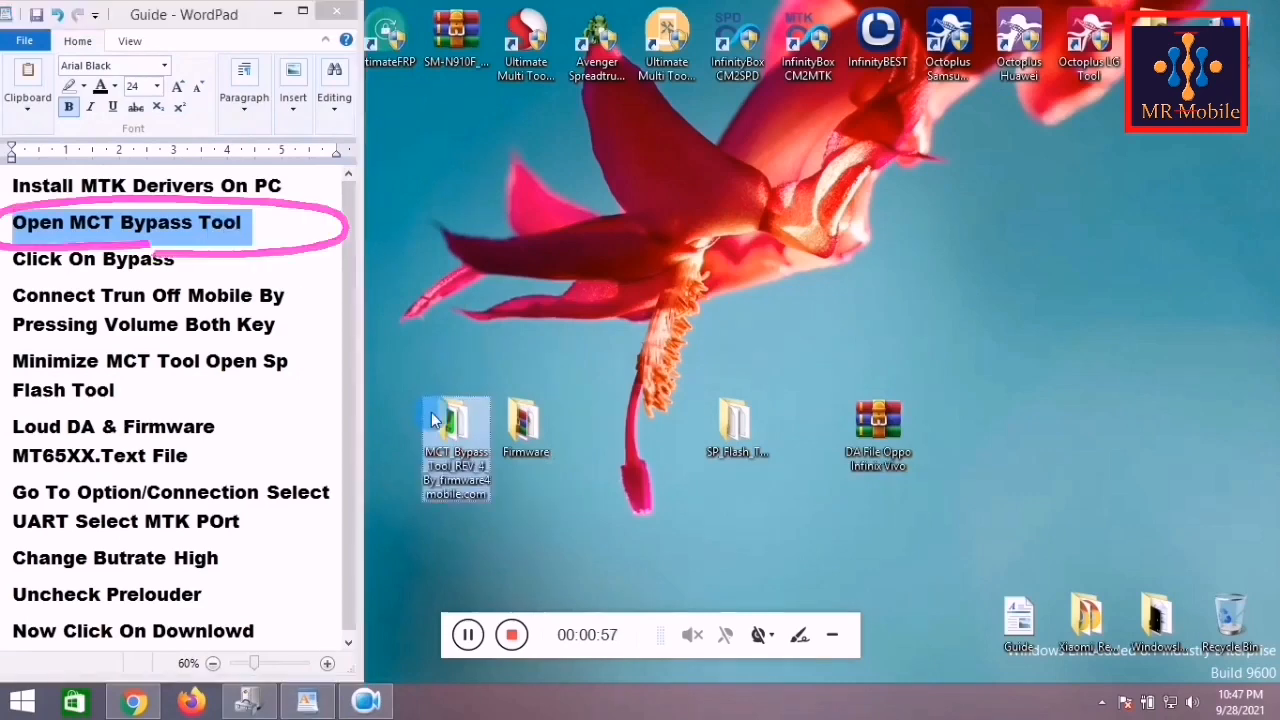
pyautogui.doubleClick(457, 422)
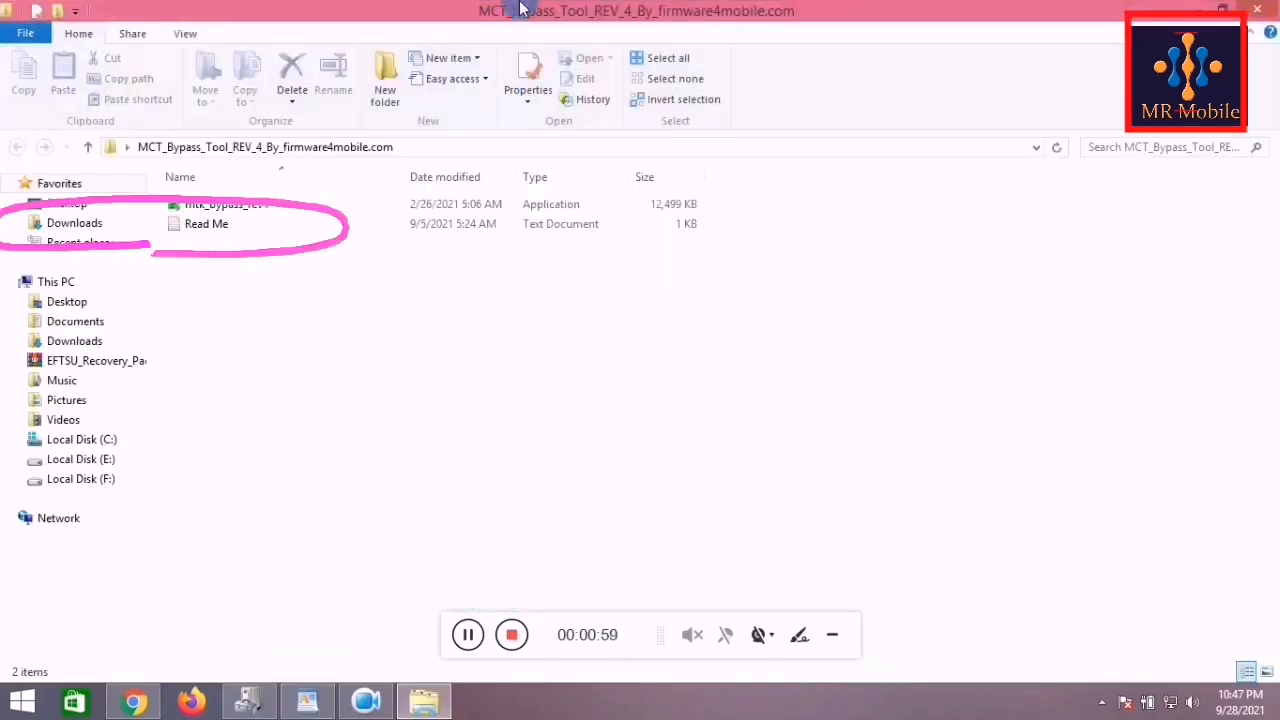
pyautogui.moveTo(830, 8); pyautogui.dragTo(715, 61)
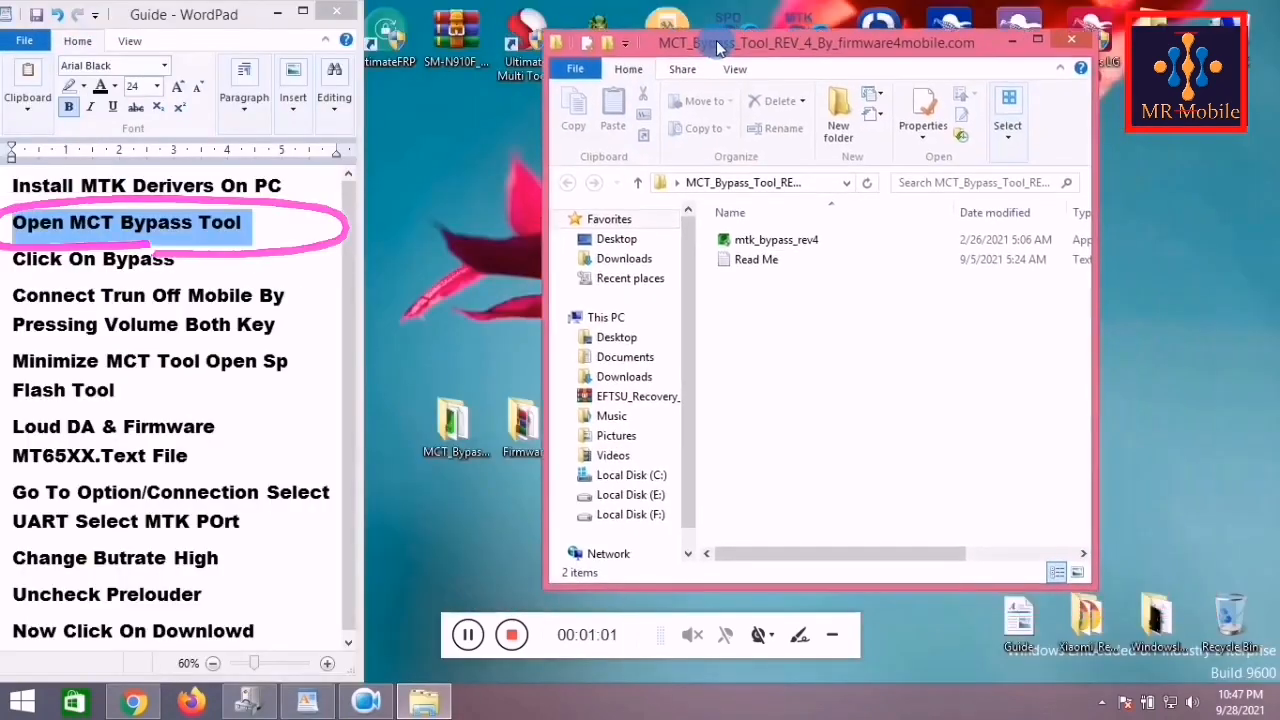
pyautogui.rightClick(827, 345)
pyautogui.moveTo(868, 358)
pyautogui.click(1090, 377)
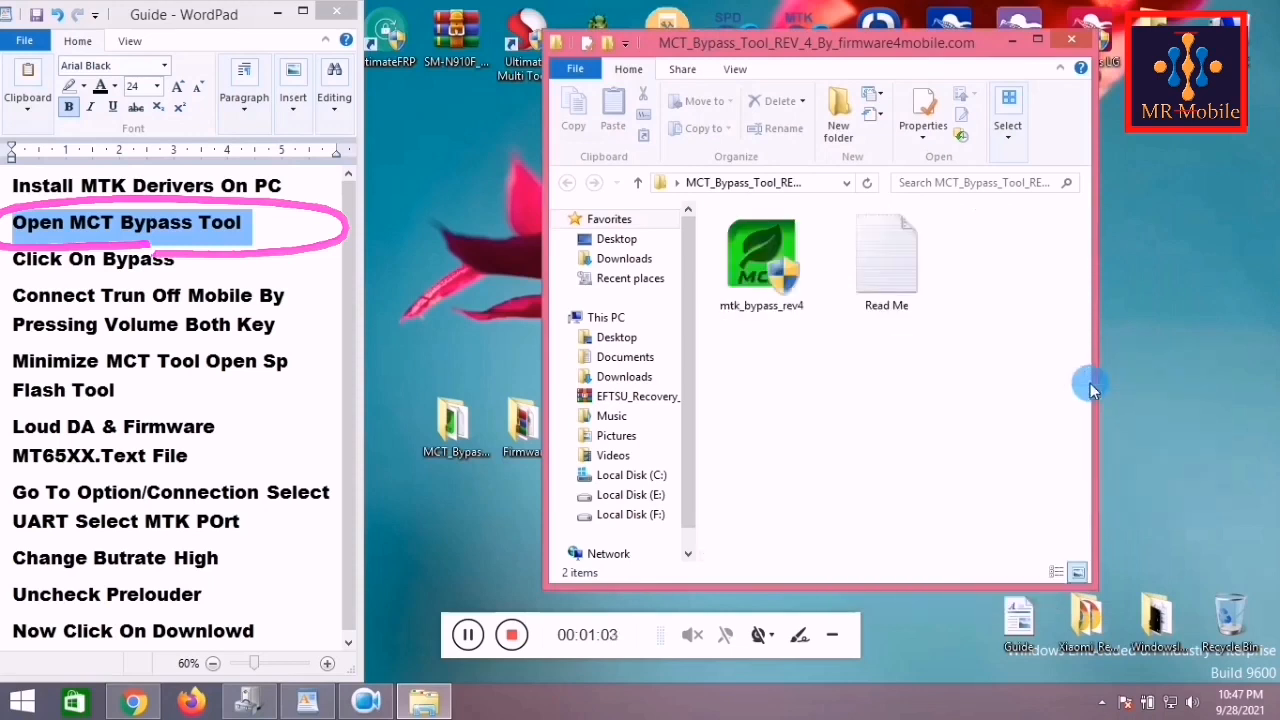
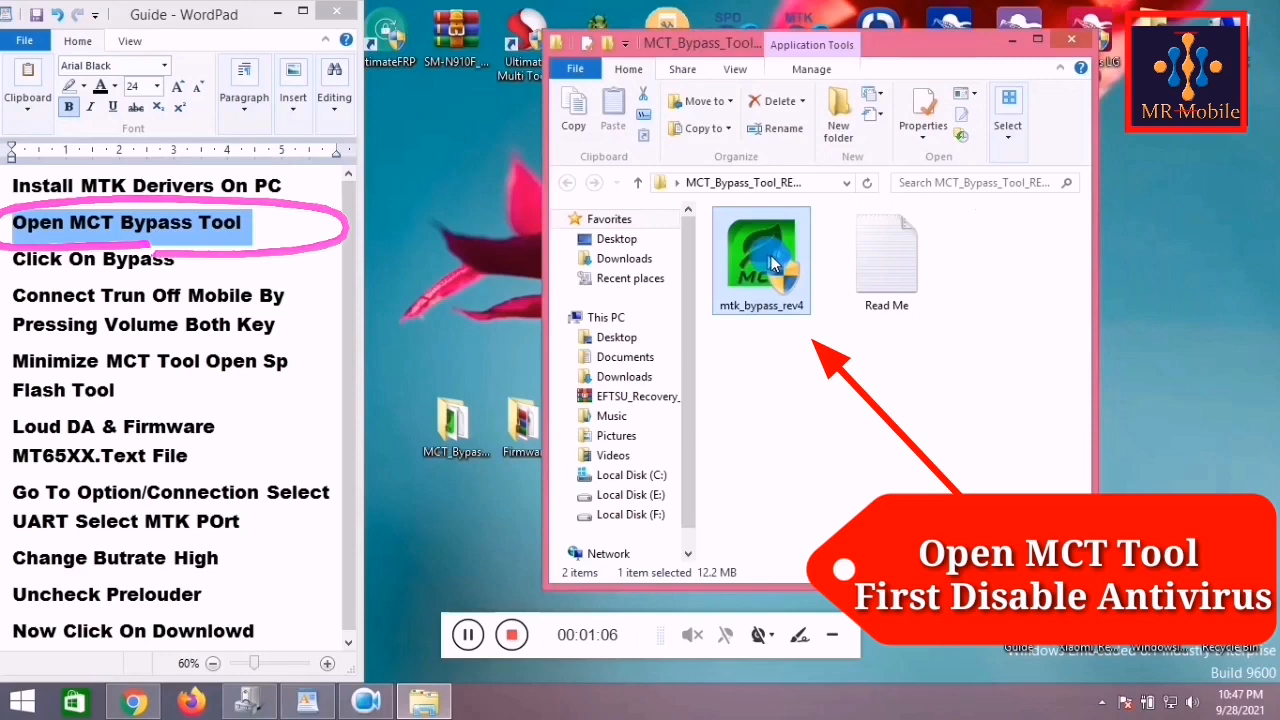
pyautogui.click(1073, 42)
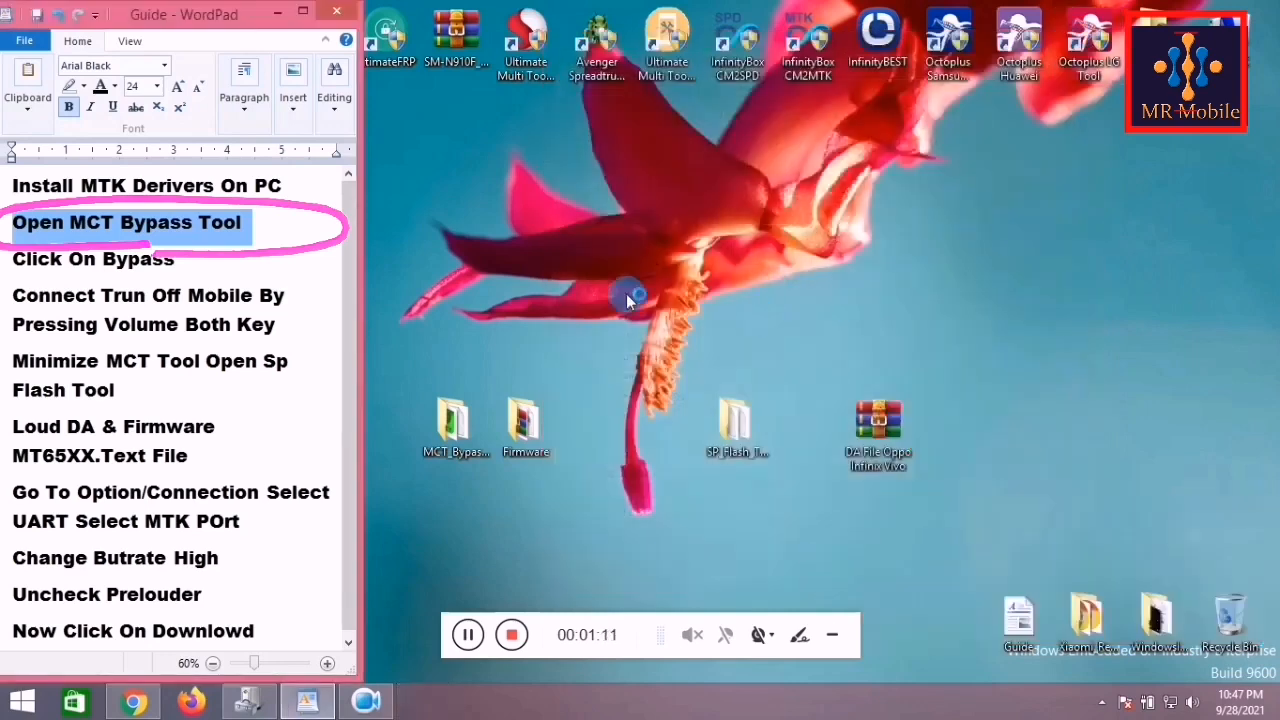
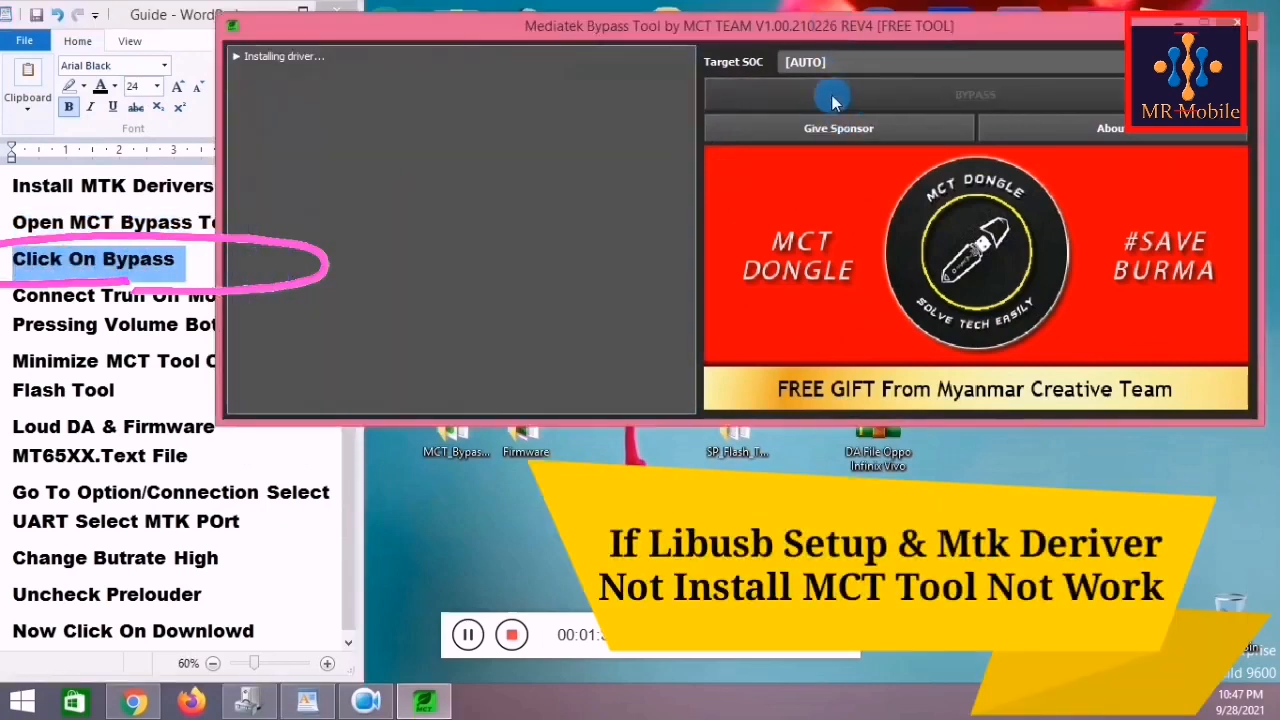
# - Read the guide's instruction on connecting the switched-off phone with both volume keys, and examine the bypass tool's log
pyautogui.click(14, 323)
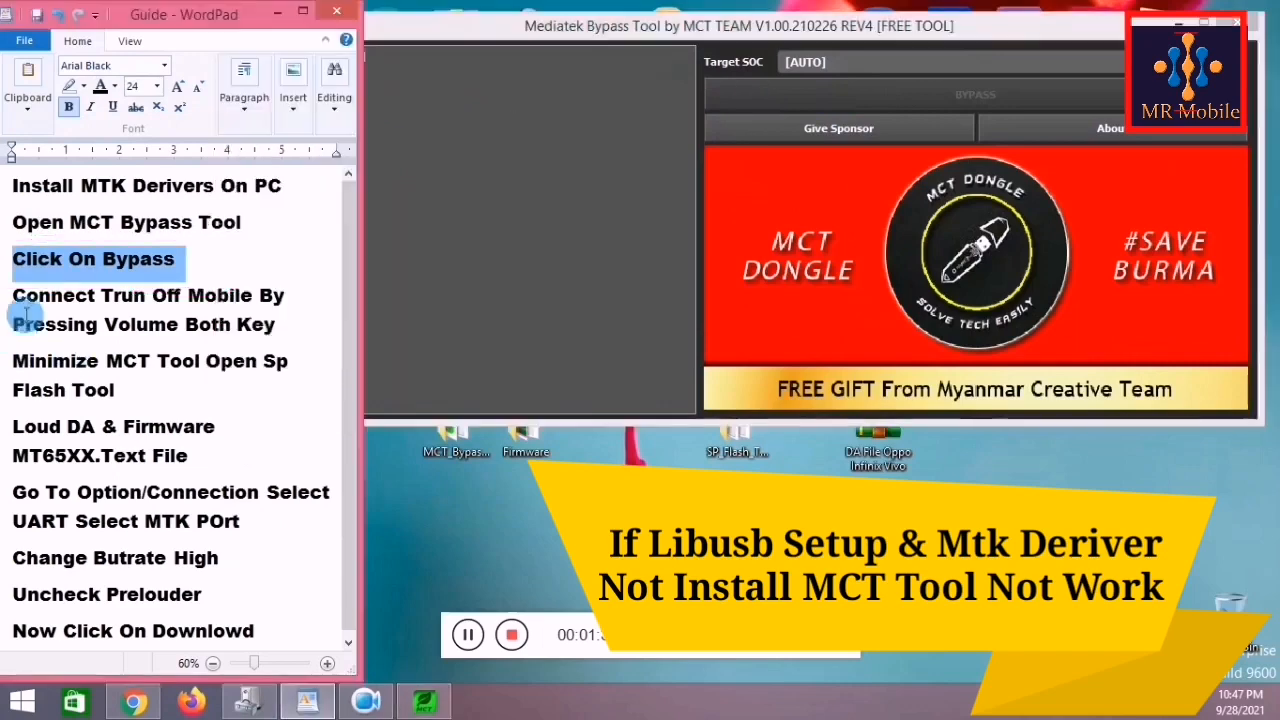
pyautogui.moveTo(12, 295); pyautogui.dragTo(320, 312)
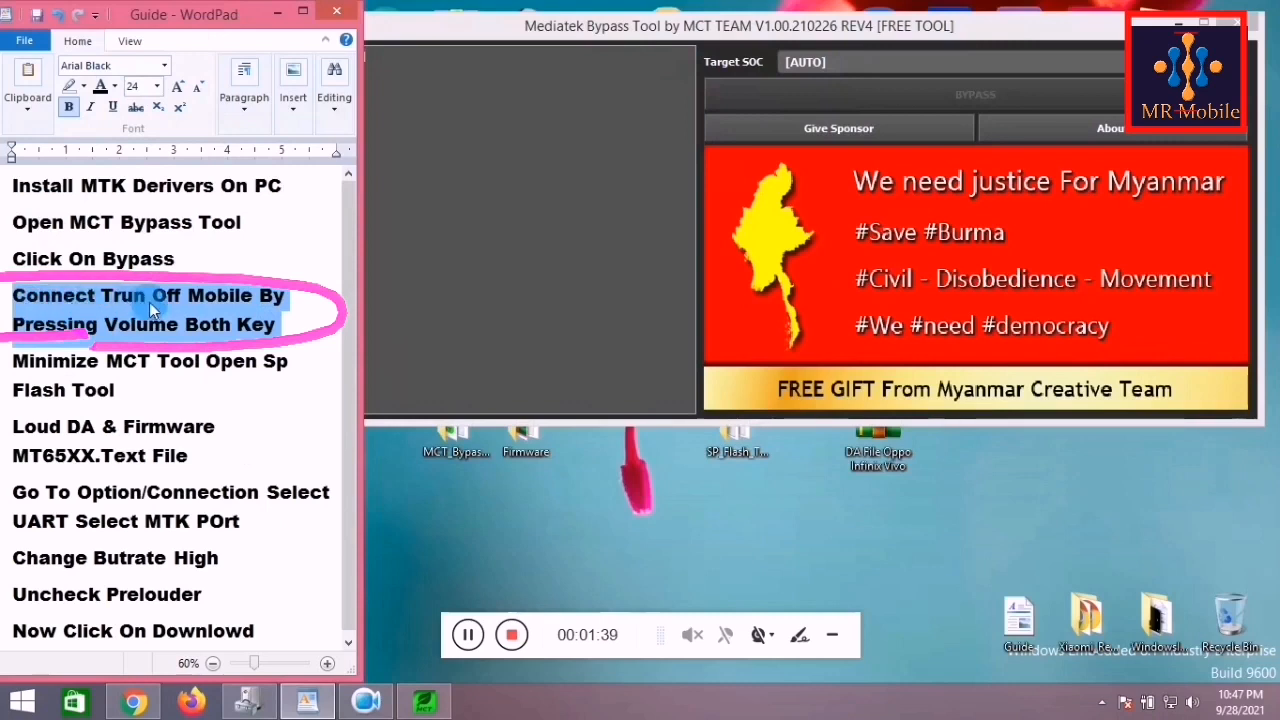
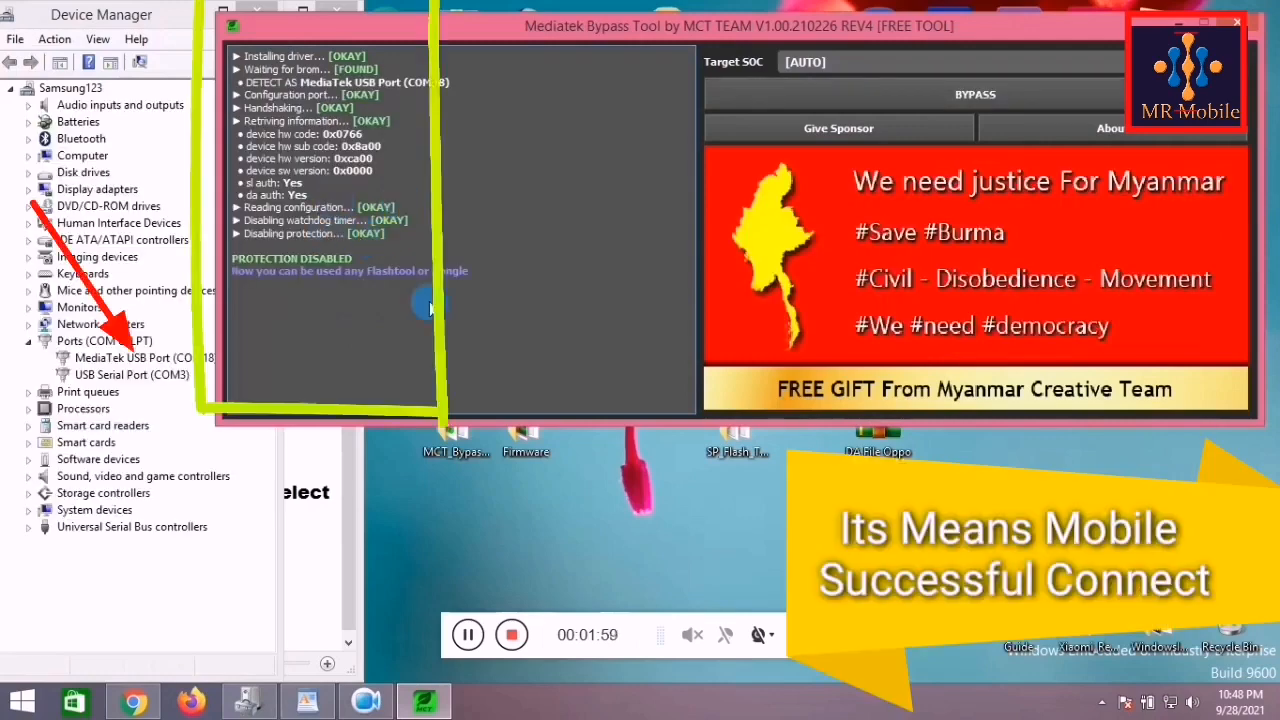
pyautogui.moveTo(470, 272); pyautogui.dragTo(236, 58)
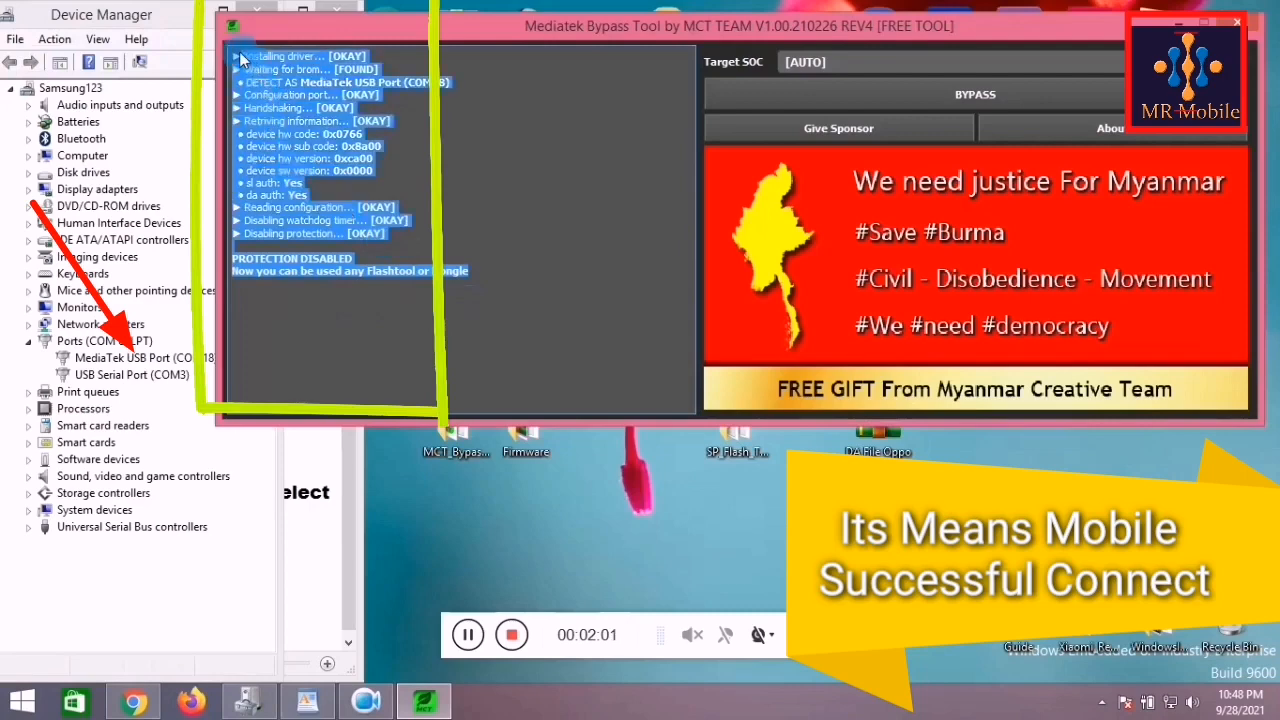
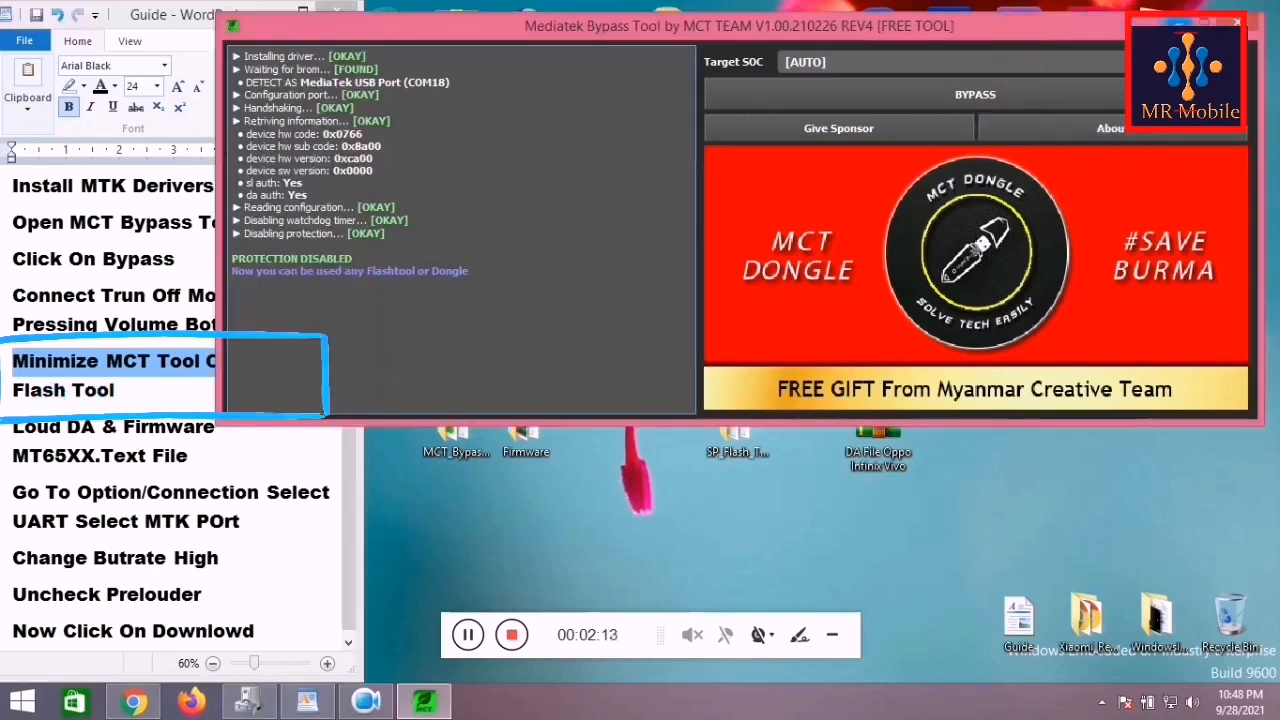
# - Minimize the Mediatek Bypass Tool and open the desktop's SP Flash Tool folder with its files shown as large icons
pyautogui.click(1180, 22)
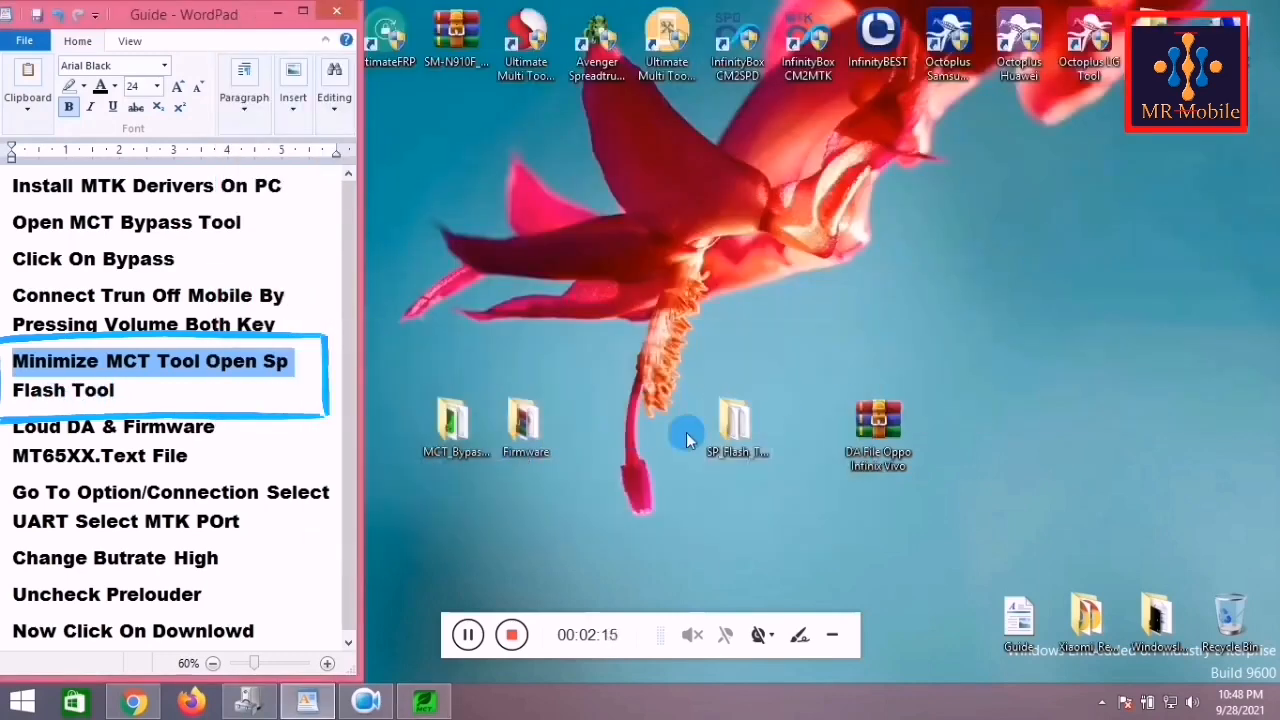
pyautogui.doubleClick(729, 426)
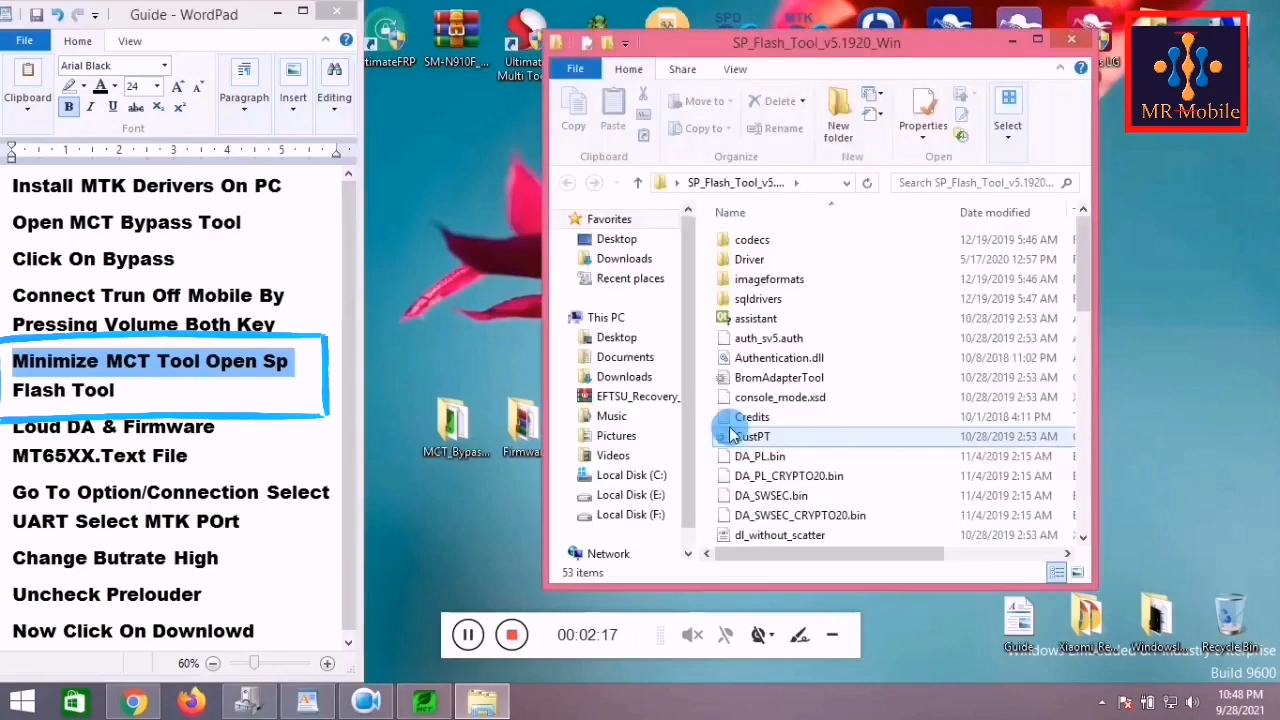
pyautogui.rightClick(897, 292)
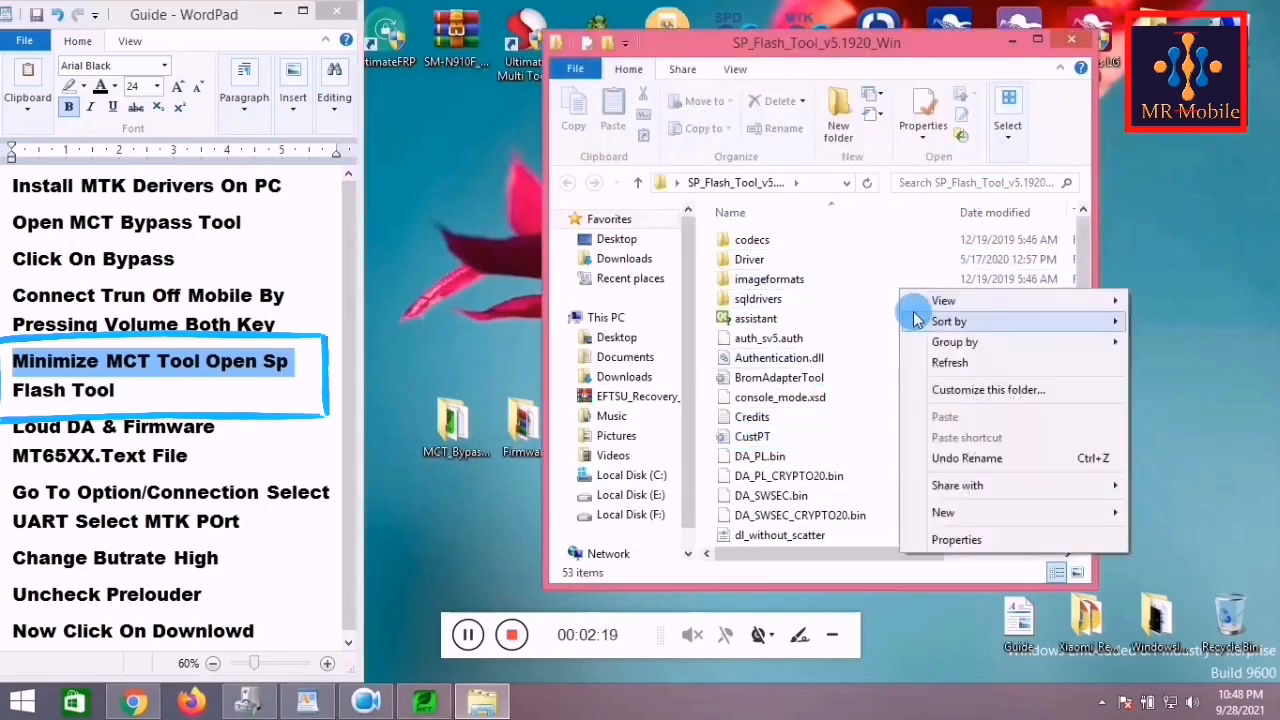
pyautogui.moveTo(934, 300)
pyautogui.click(850, 324)
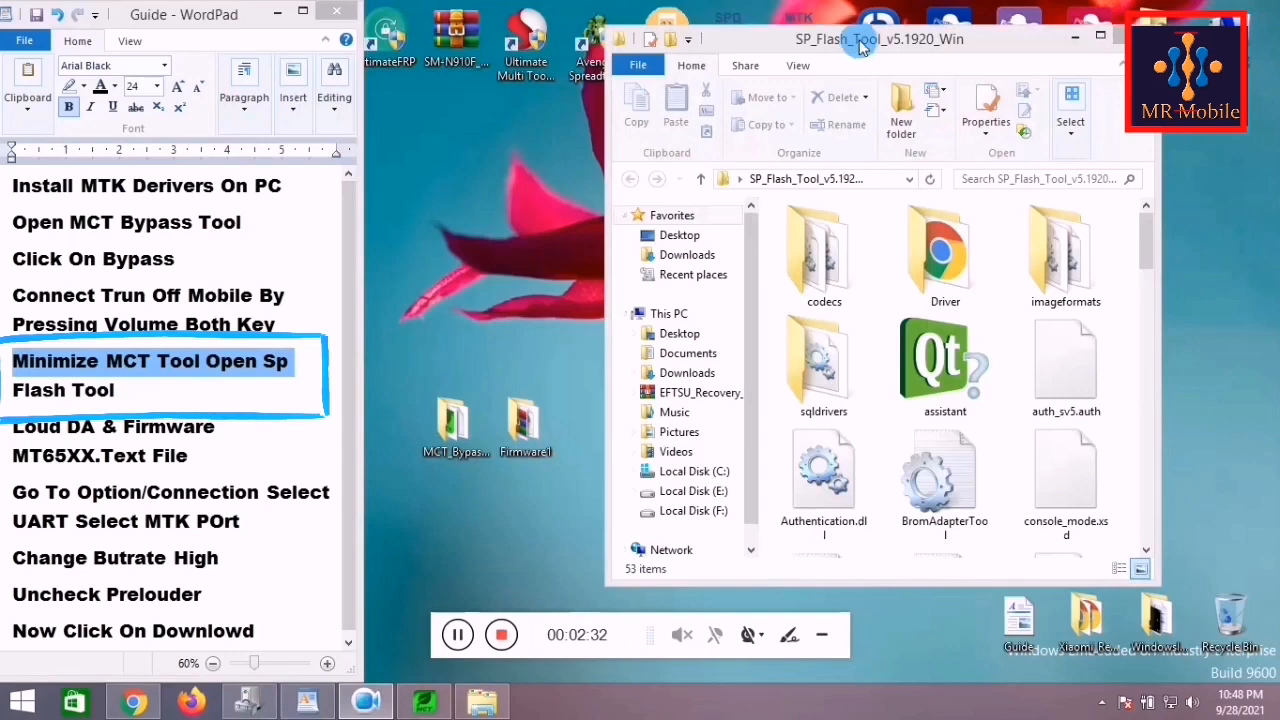
# - Launch flash_tool from the SP_Flash_Tool_v5.1920_Win folder and dismiss the startup error
pyautogui.moveTo(860, 40); pyautogui.dragTo(833, 32)
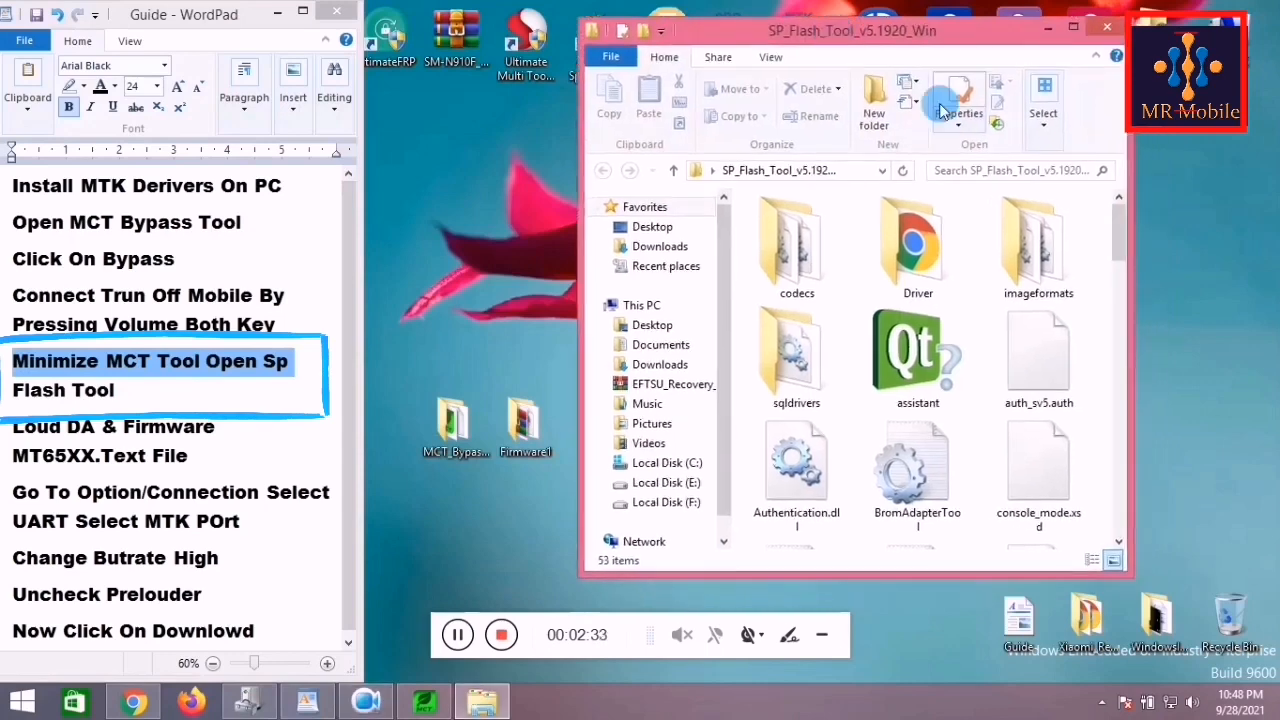
pyautogui.moveTo(1117, 235); pyautogui.dragTo(1100, 357)
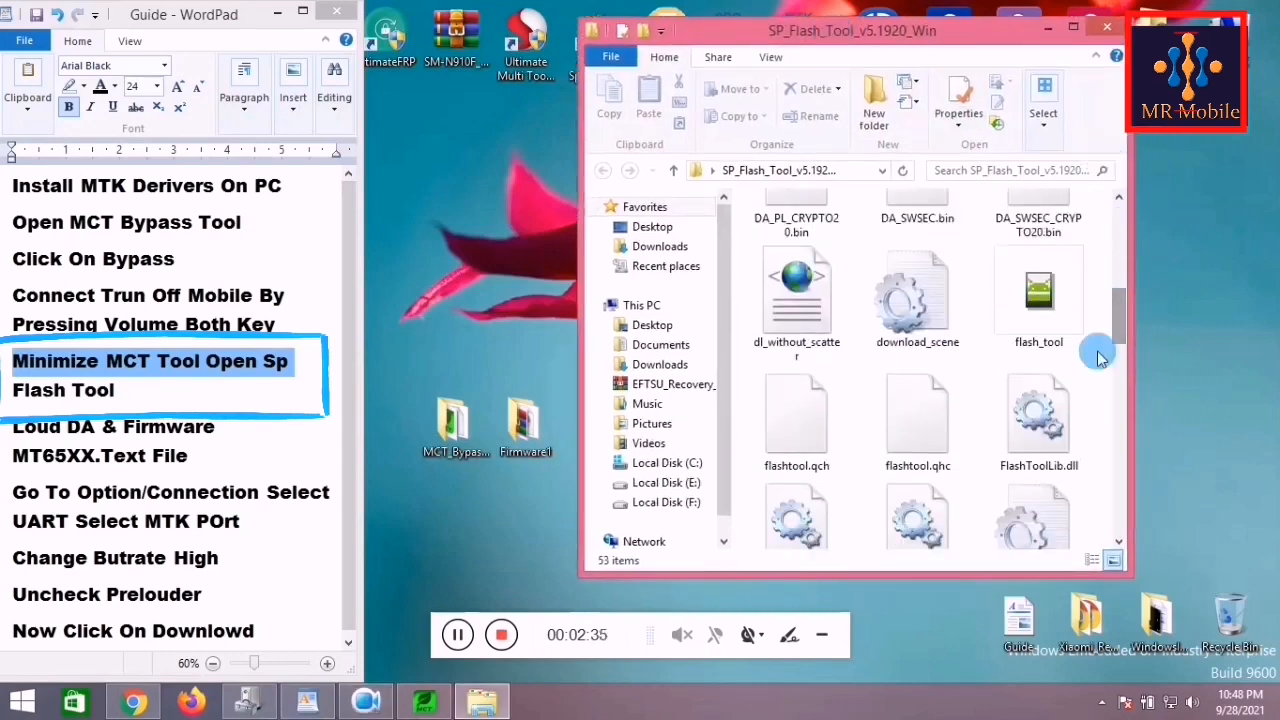
pyautogui.click(1060, 308)
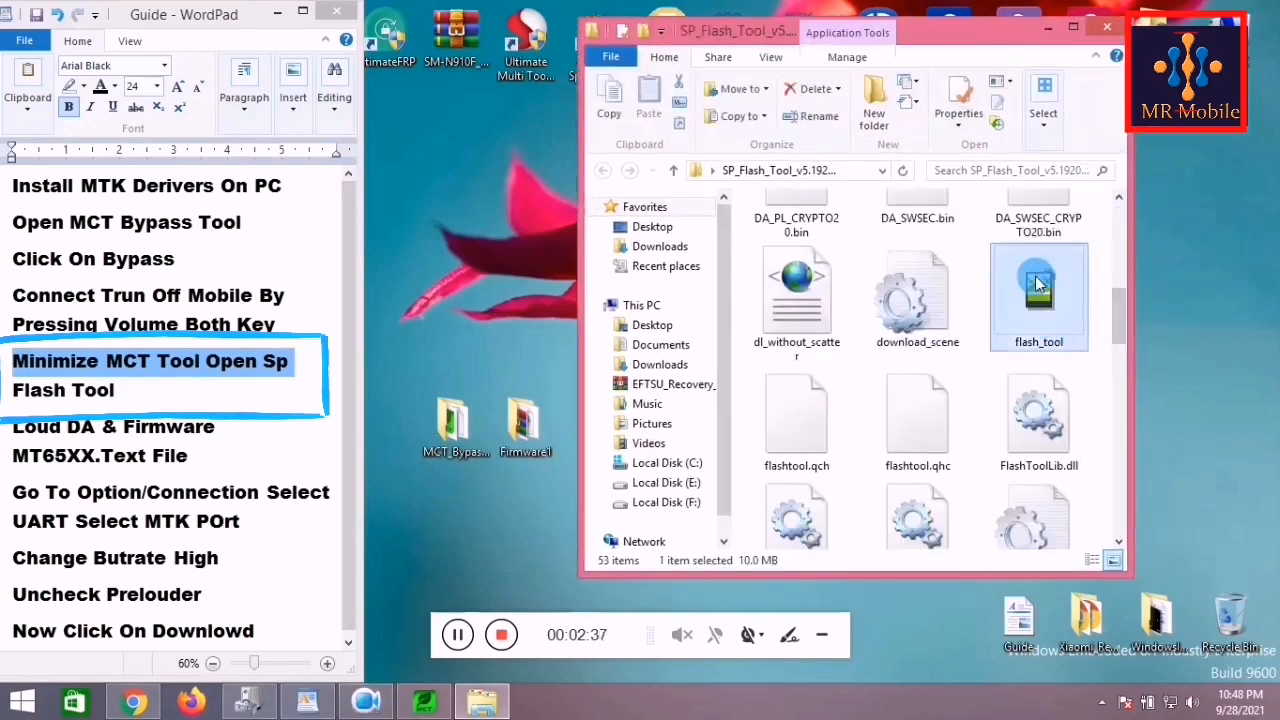
pyautogui.doubleClick(1037, 285)
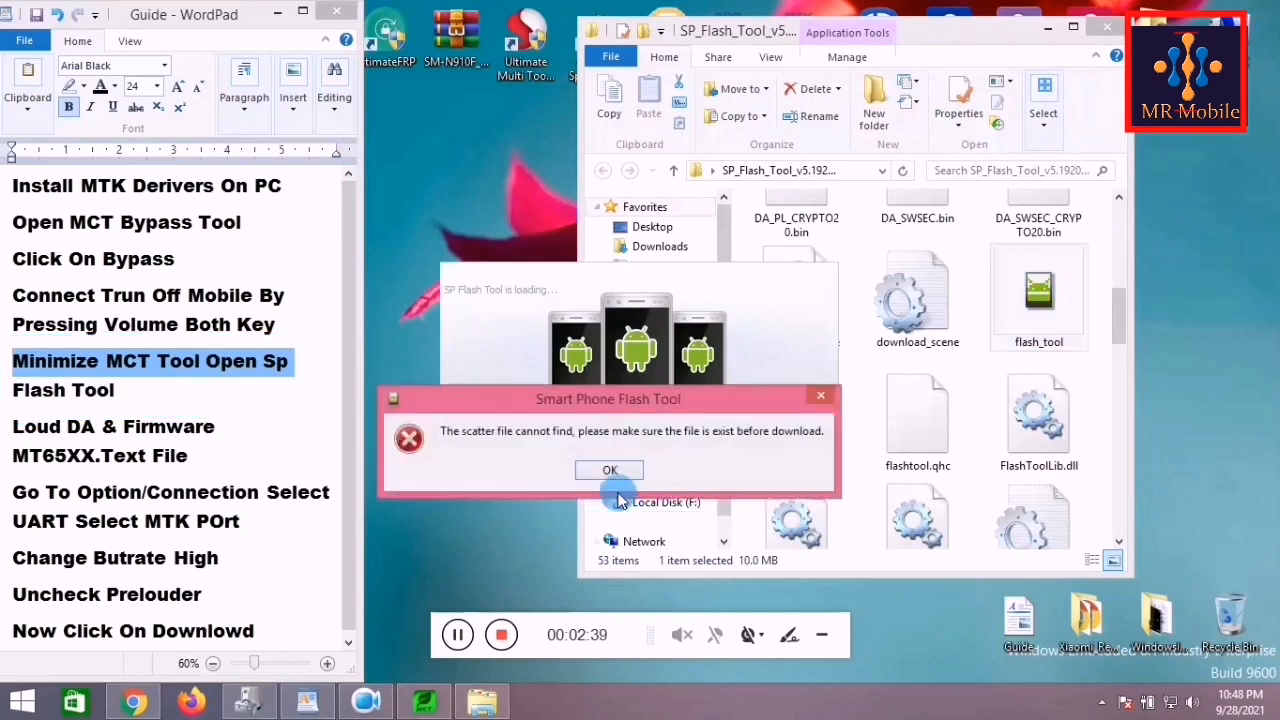
pyautogui.click(605, 470)
# - Close the SP_Flash_Tool_v5.1920_Win folder and position the Smart Phone Flash Tool window beside the guide text
pyautogui.click(1107, 37)
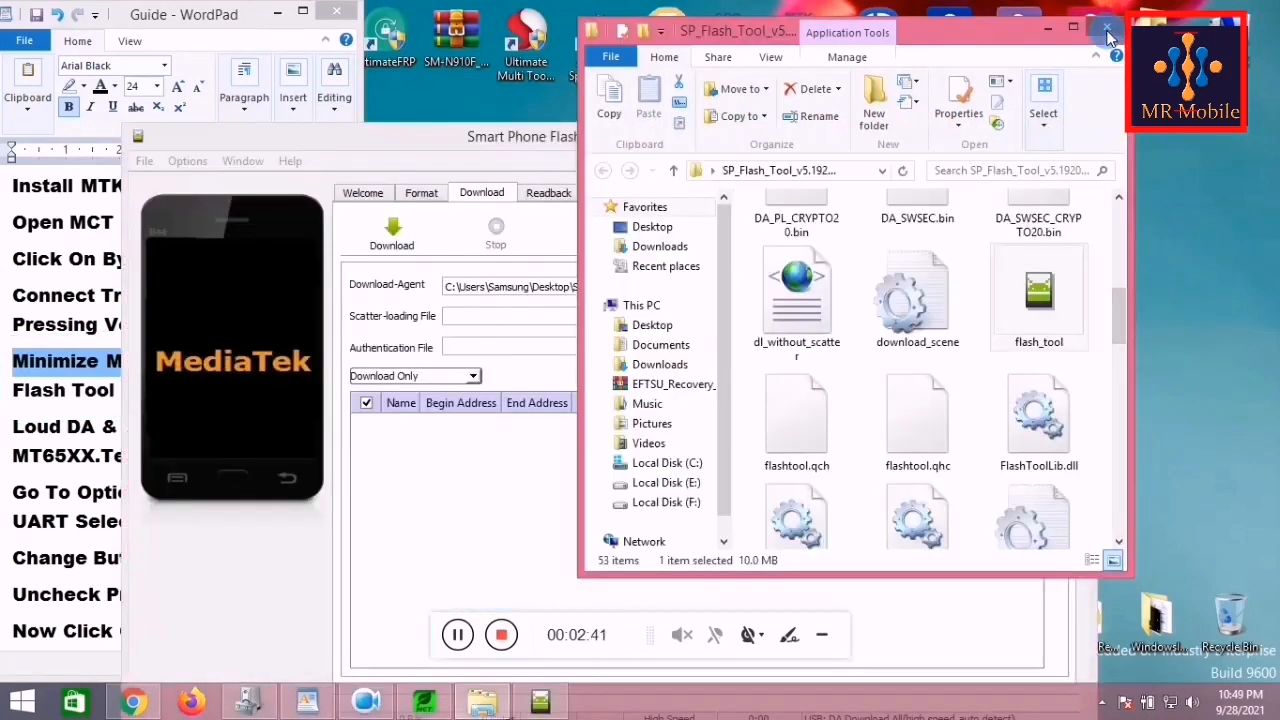
pyautogui.click(1105, 30)
pyautogui.moveTo(852, 134); pyautogui.dragTo(1022, 20)
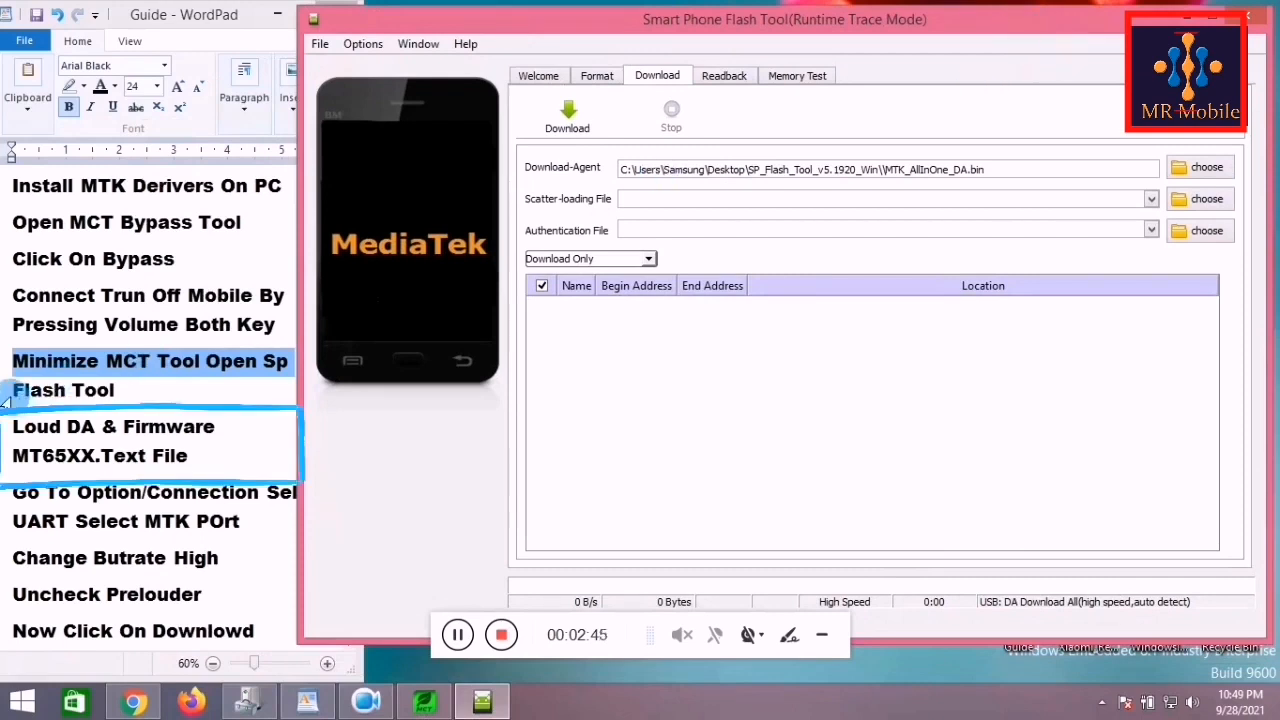
# - Highlight the guide's instruction "Loud DA & Firmware MT65XX.Text File" in WordPad
pyautogui.click(5, 432)
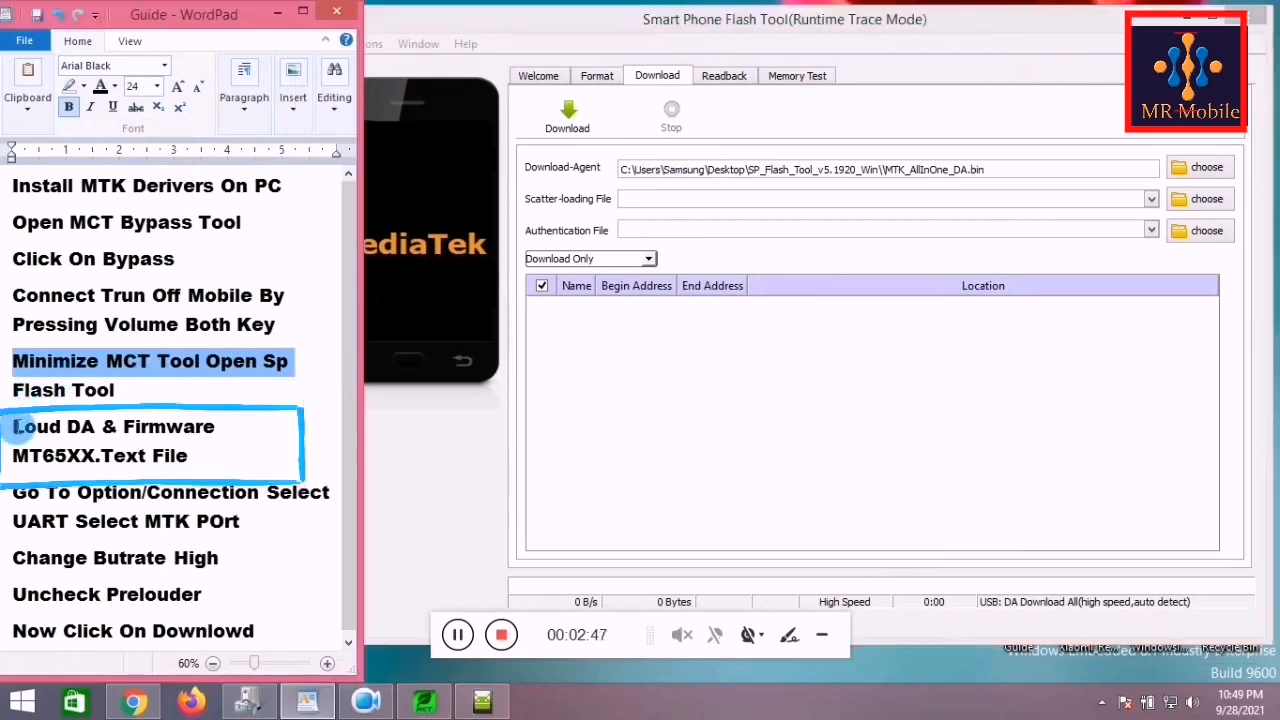
pyautogui.moveTo(14, 428); pyautogui.dragTo(20, 458)
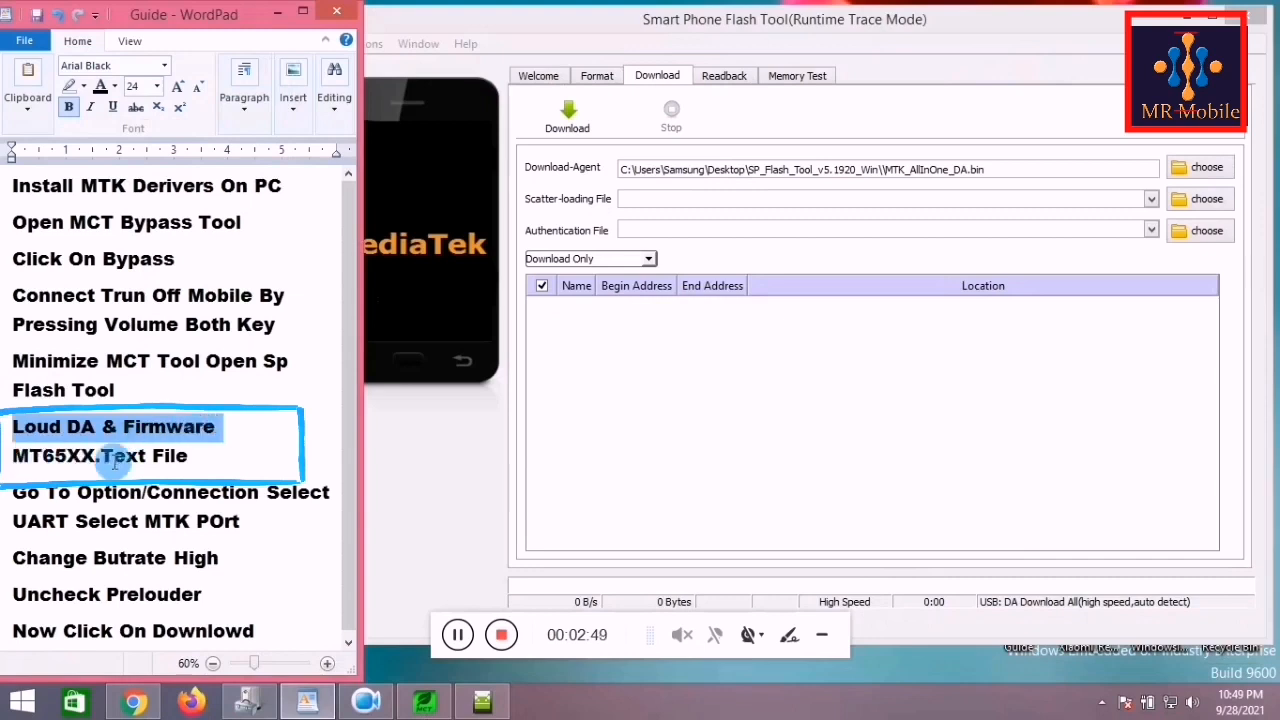
pyautogui.moveTo(115, 462); pyautogui.dragTo(190, 457)
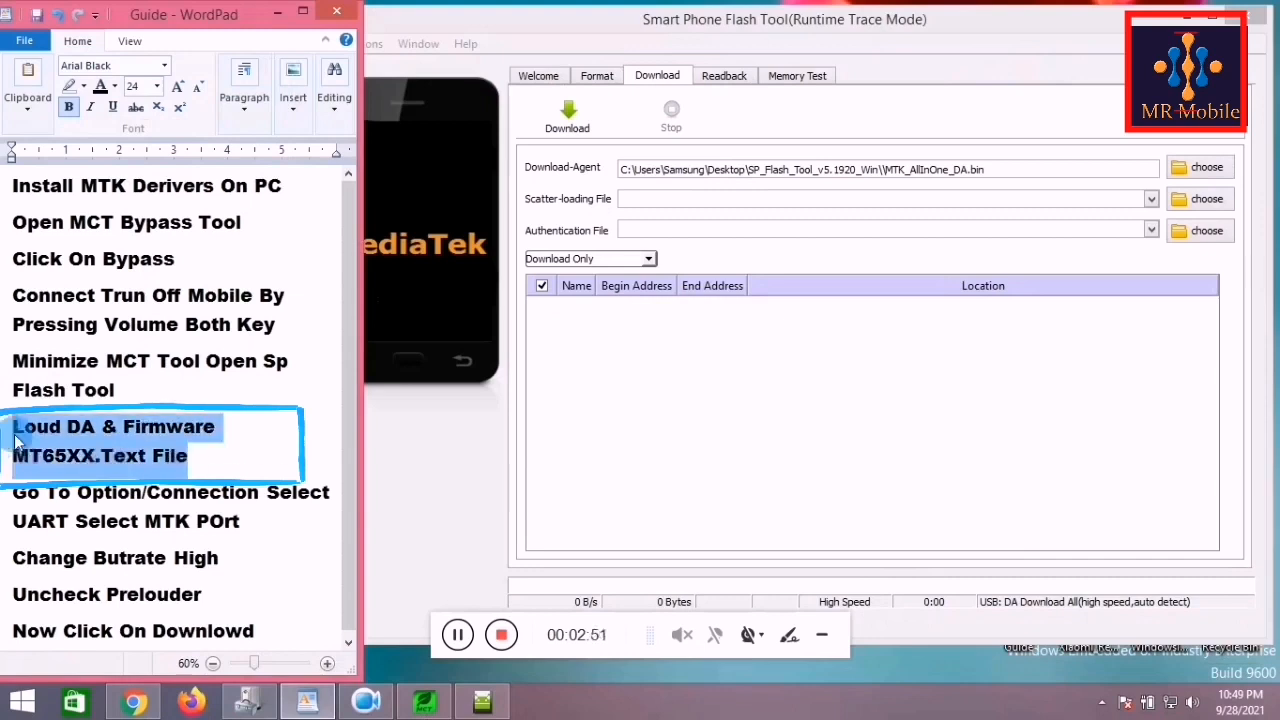
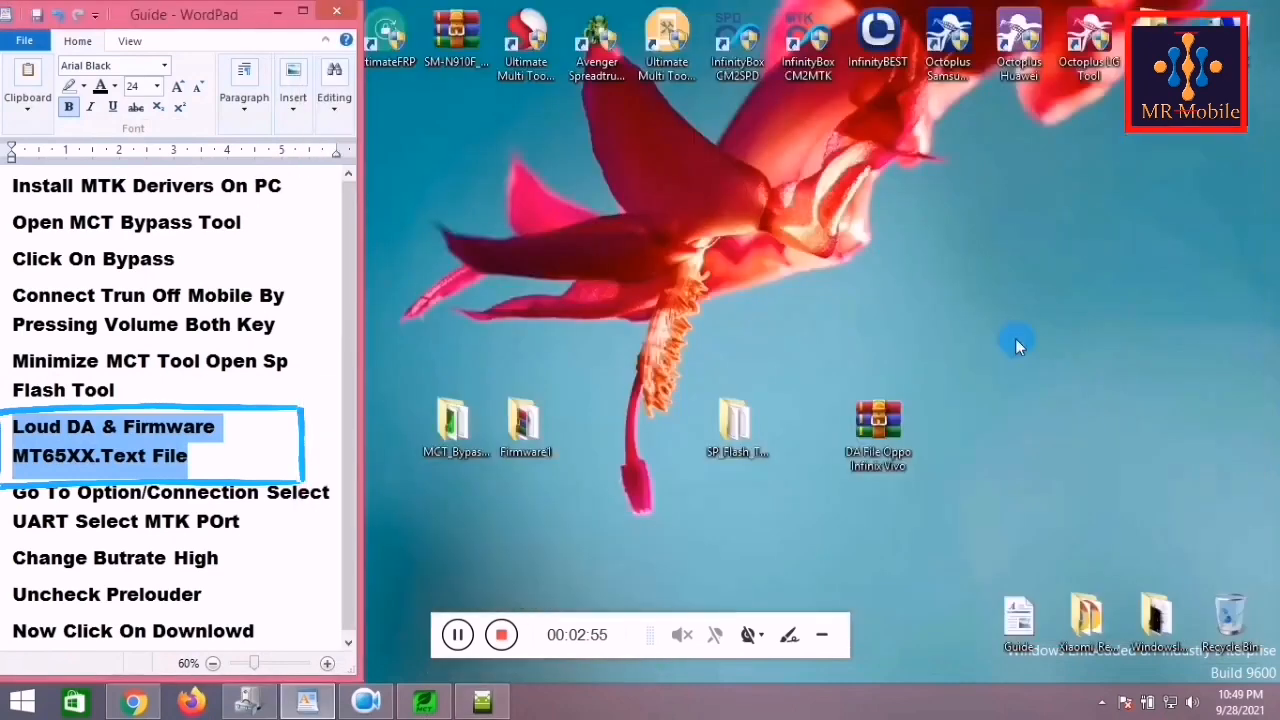
# - Extract the DA File Oppo Infinix Vivo folder from its desktop RAR archive to the desktop and close the archive
pyautogui.click(866, 424)
pyautogui.doubleClick(866, 424)
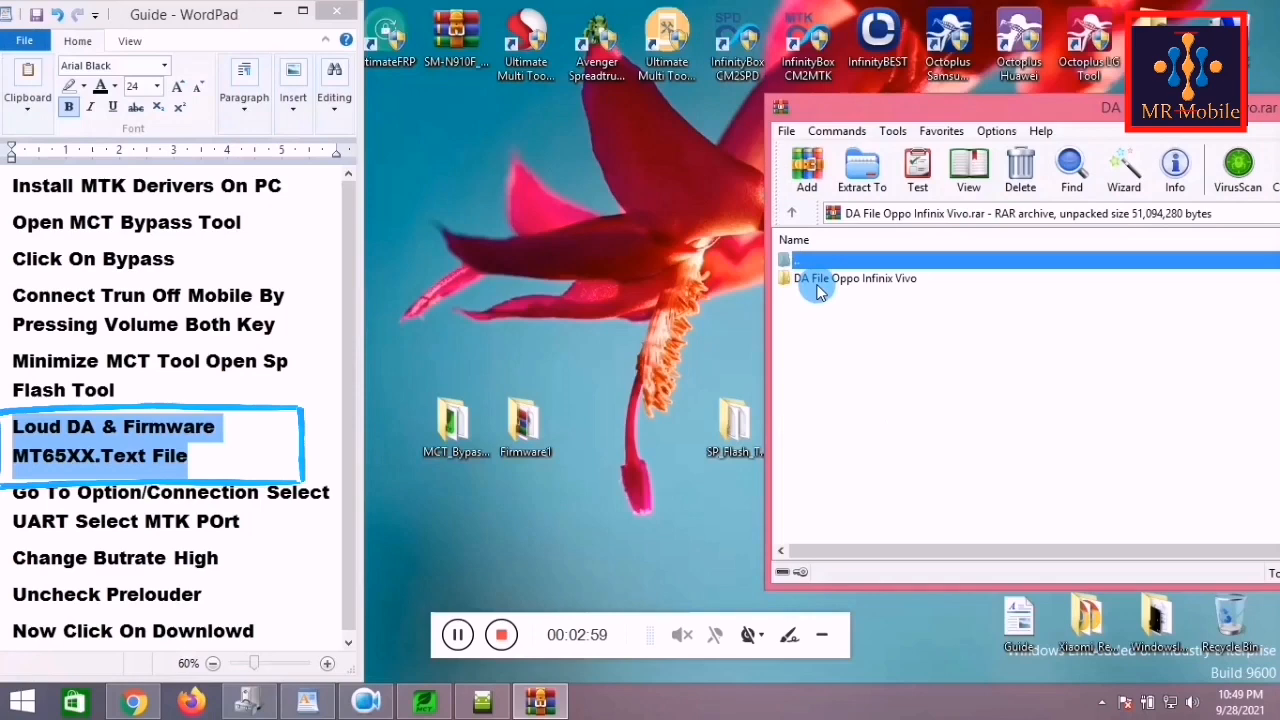
pyautogui.moveTo(818, 290); pyautogui.dragTo(666, 287)
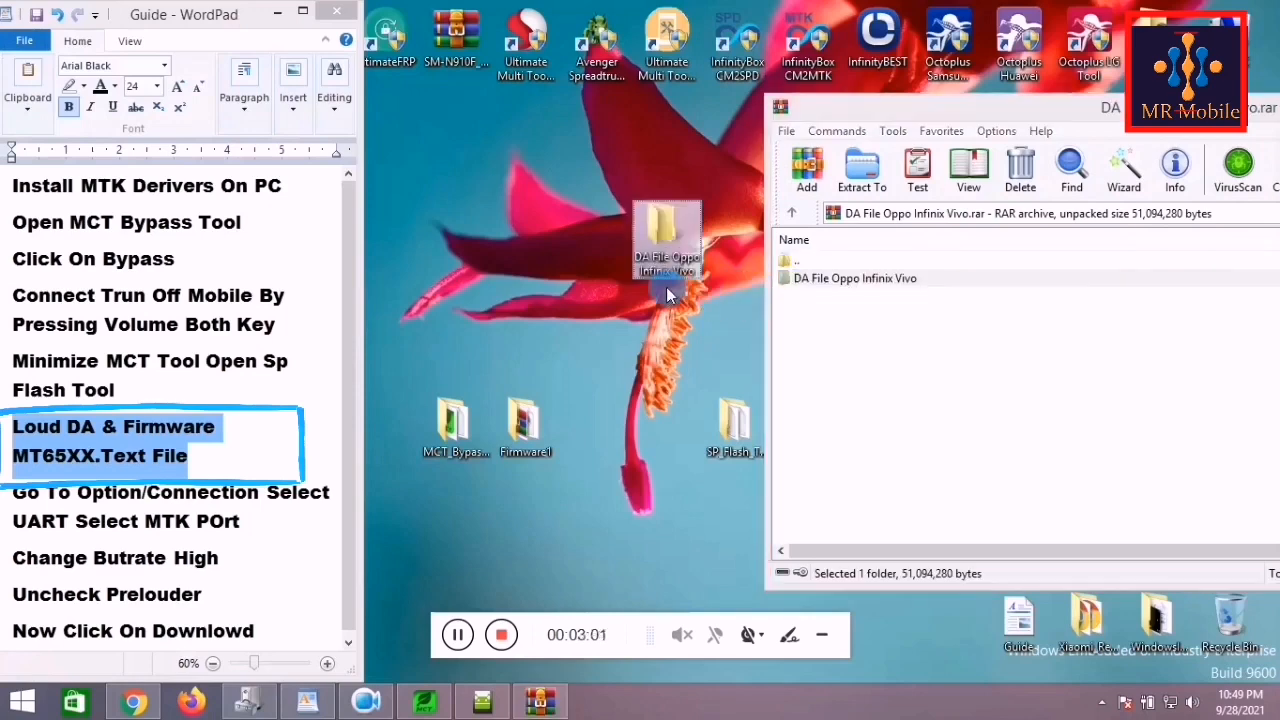
pyautogui.moveTo(998, 113); pyautogui.dragTo(341, 92)
pyautogui.click(1116, 88)
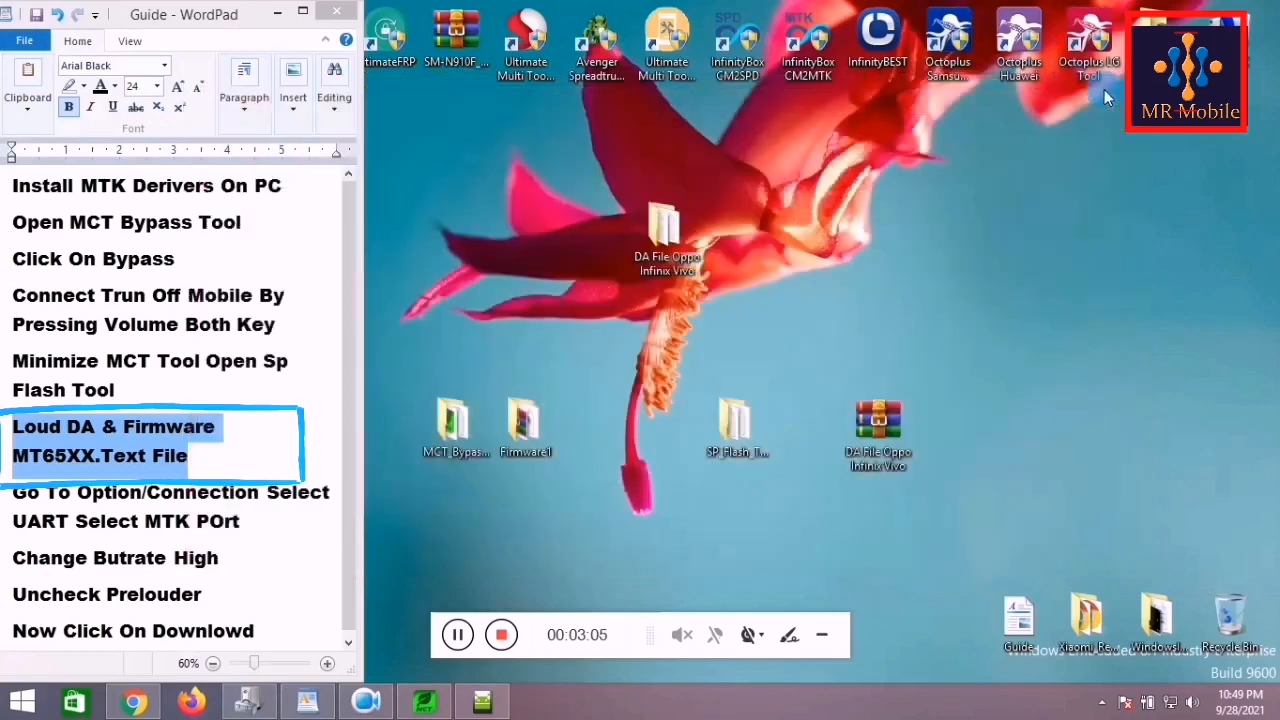
# - Examine the files in the extracted DA File Oppo Infinix Vivo folder and in the SP Flash Tool folder, closing both
pyautogui.doubleClick(683, 245)
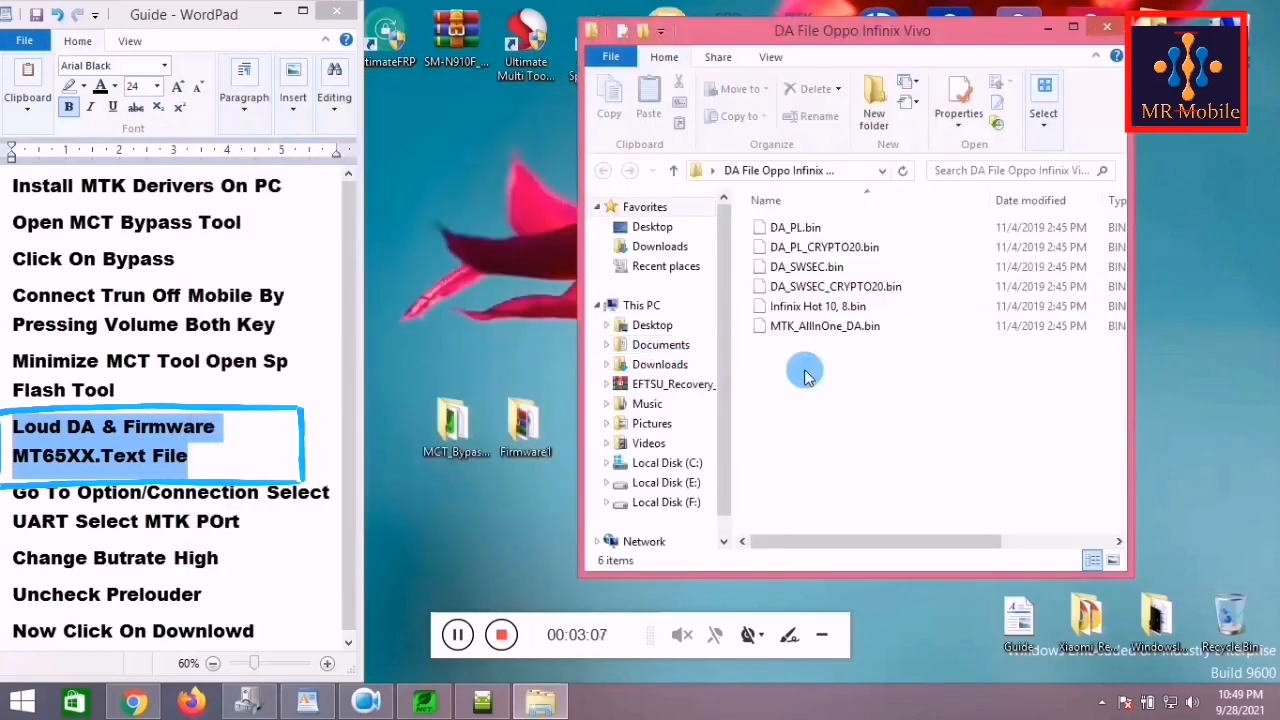
pyautogui.moveTo(805, 370); pyautogui.dragTo(935, 218)
pyautogui.click(1107, 27)
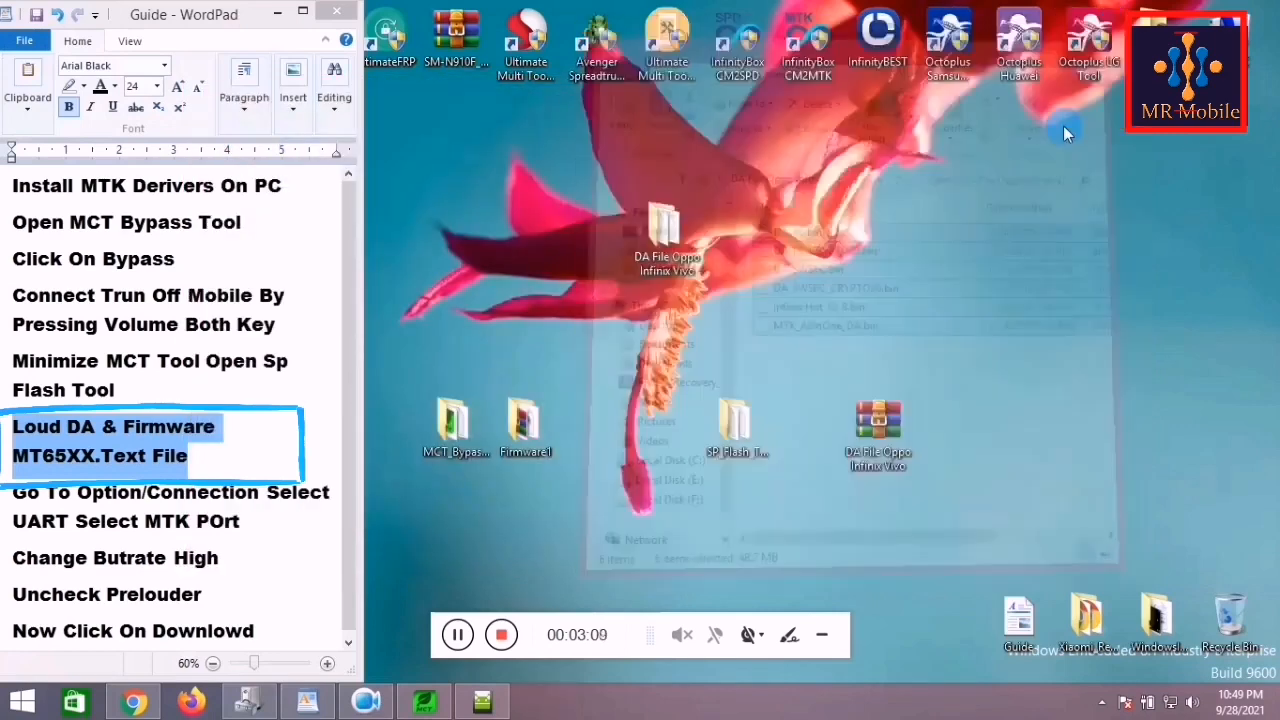
pyautogui.doubleClick(728, 445)
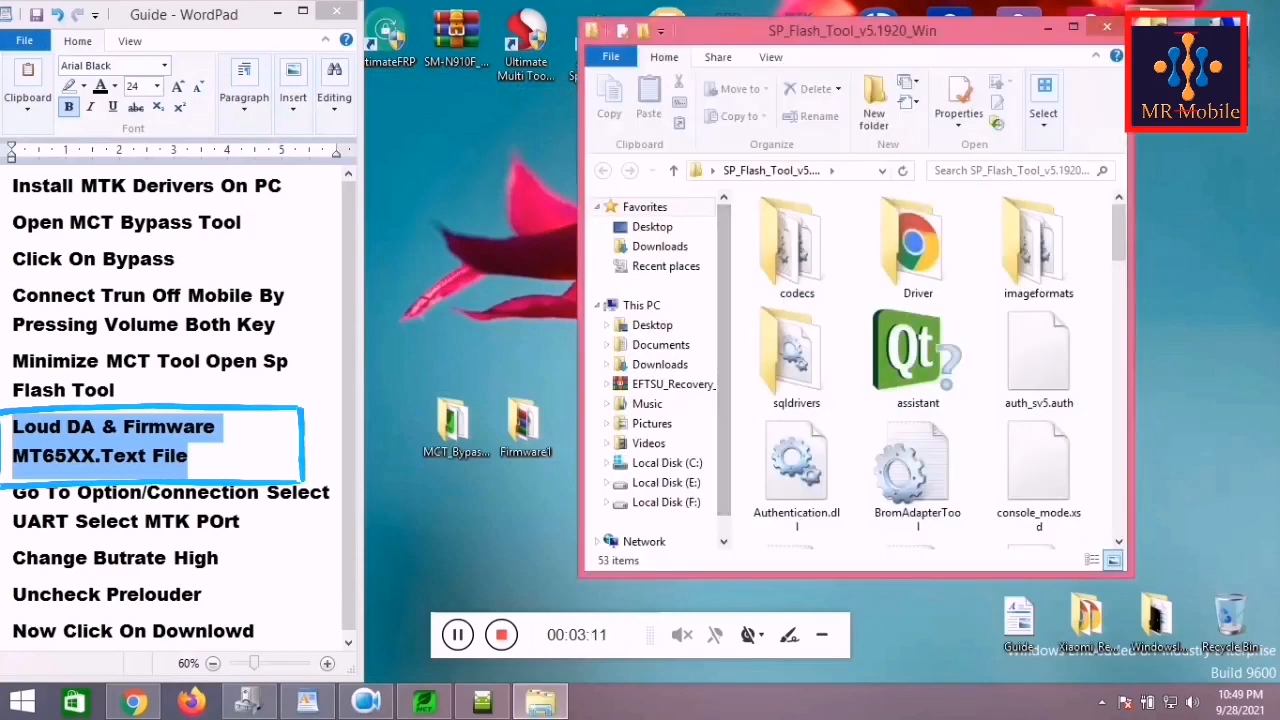
pyautogui.click(1112, 24)
# - In Smart Phone Flash Tool, load MTK_AllInOne_DA.bin from the desktop's DA File Oppo Infinix Vivo folder as the download agent
pyautogui.moveTo(482, 702)
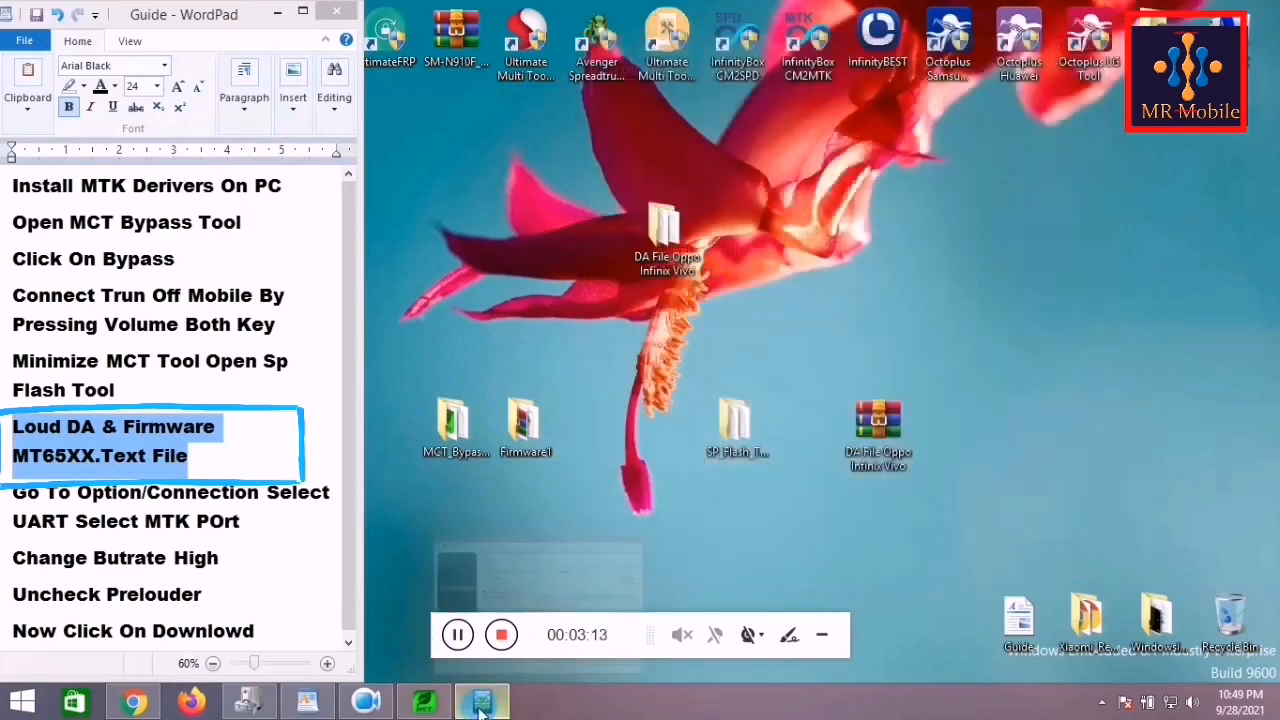
pyautogui.click(489, 556)
pyautogui.click(1200, 170)
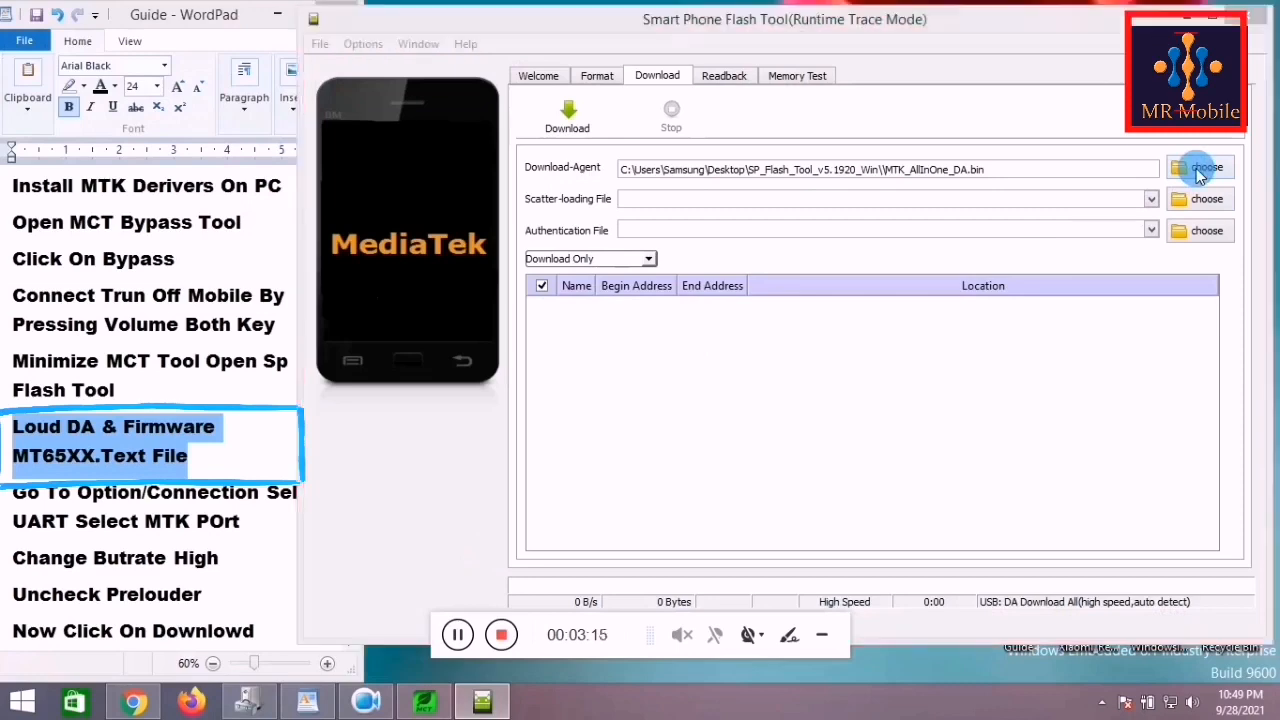
pyautogui.click(409, 164)
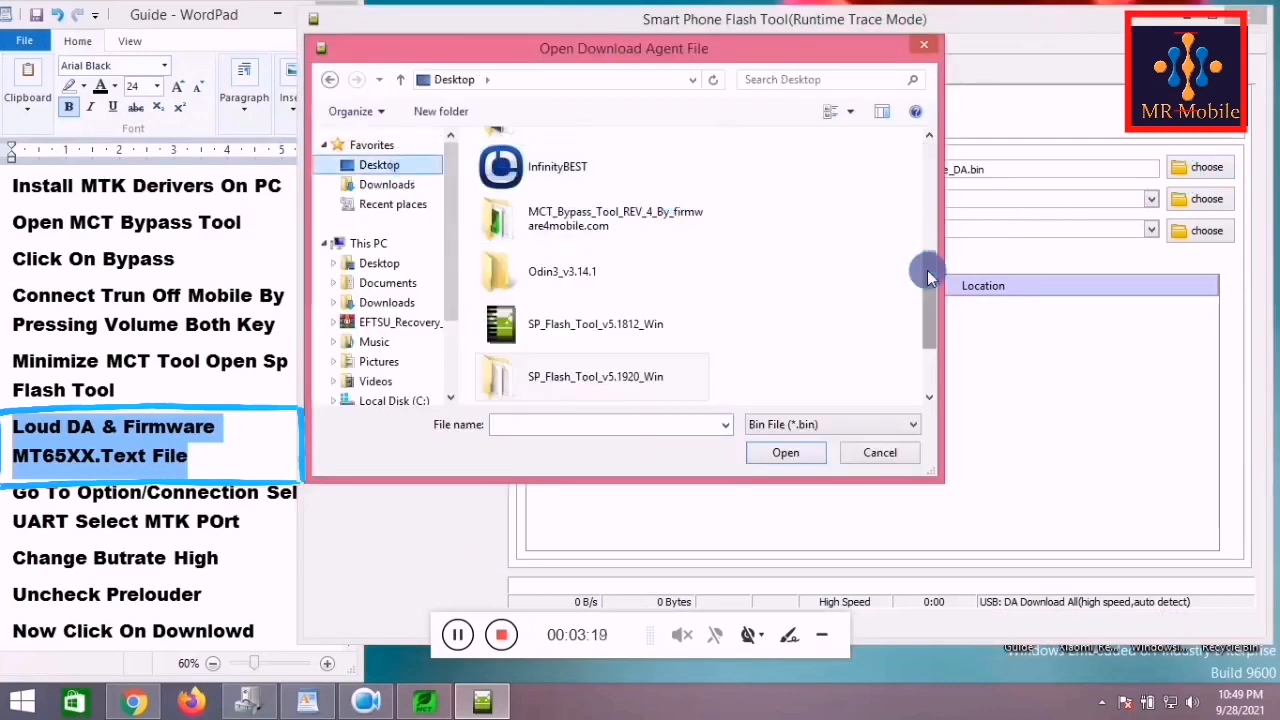
pyautogui.moveTo(928, 278); pyautogui.dragTo(929, 214)
pyautogui.click(613, 210)
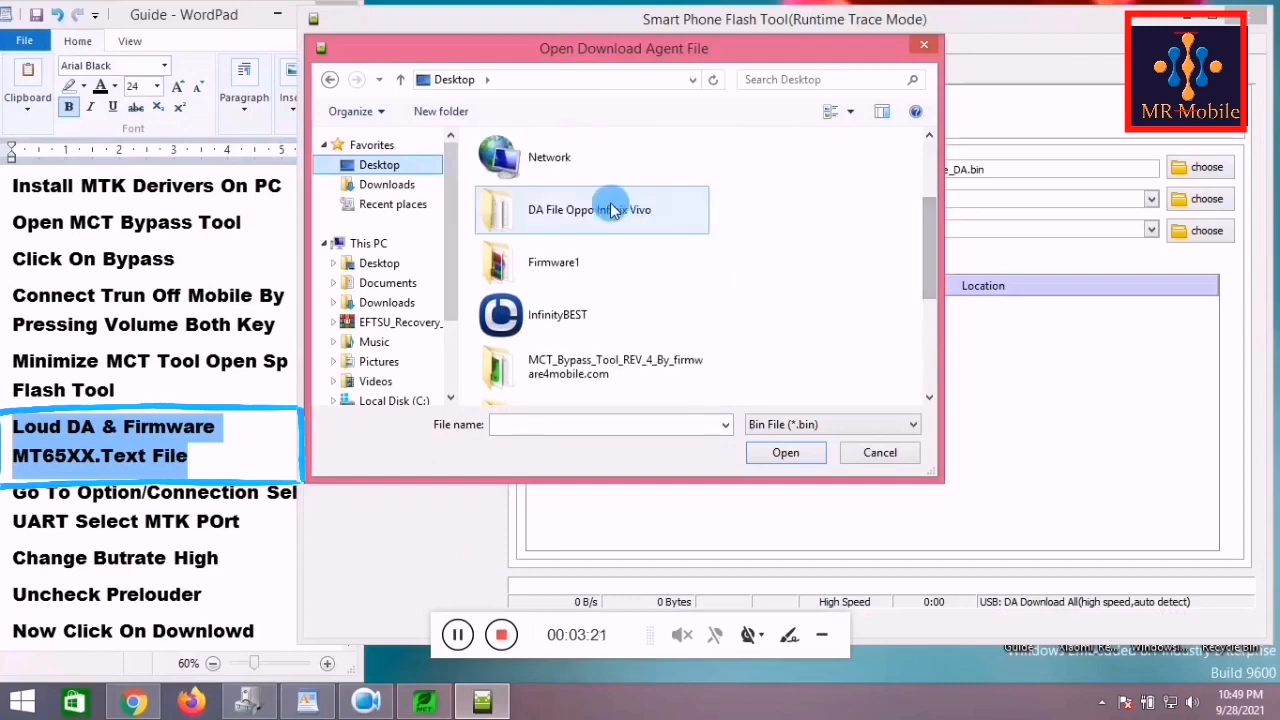
pyautogui.doubleClick(613, 210)
pyautogui.click(610, 268)
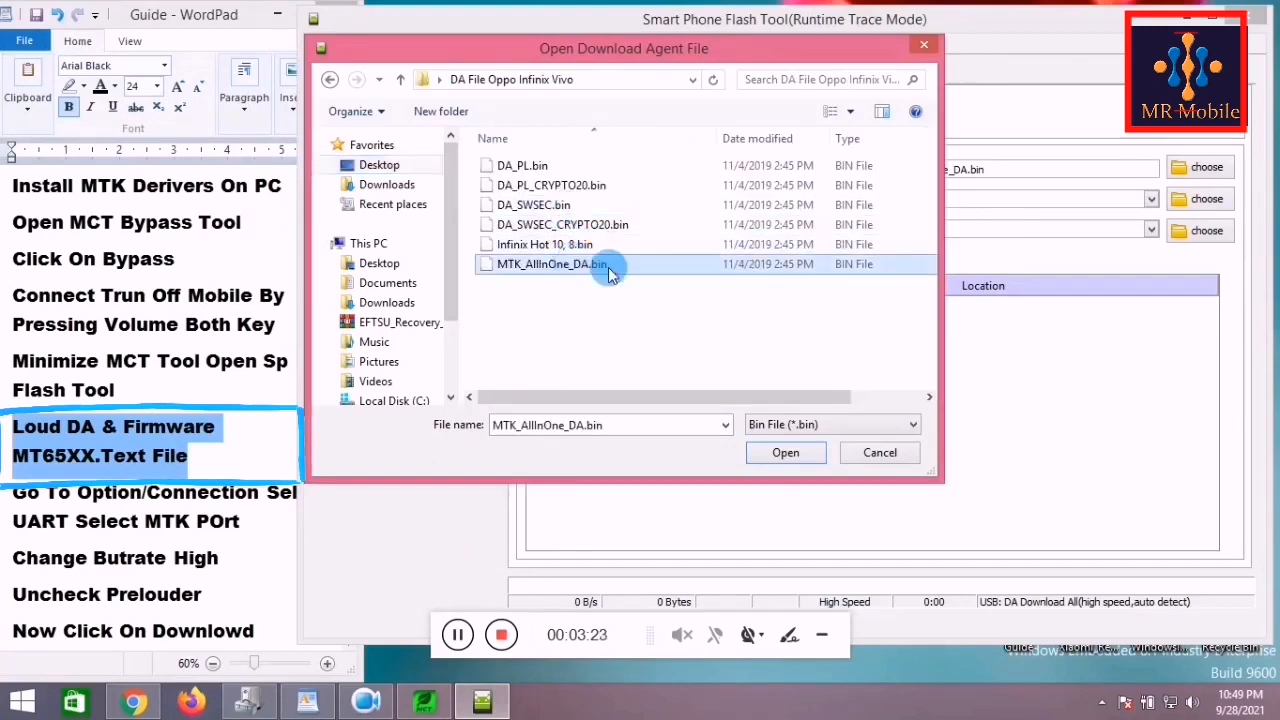
pyautogui.doubleClick(556, 266)
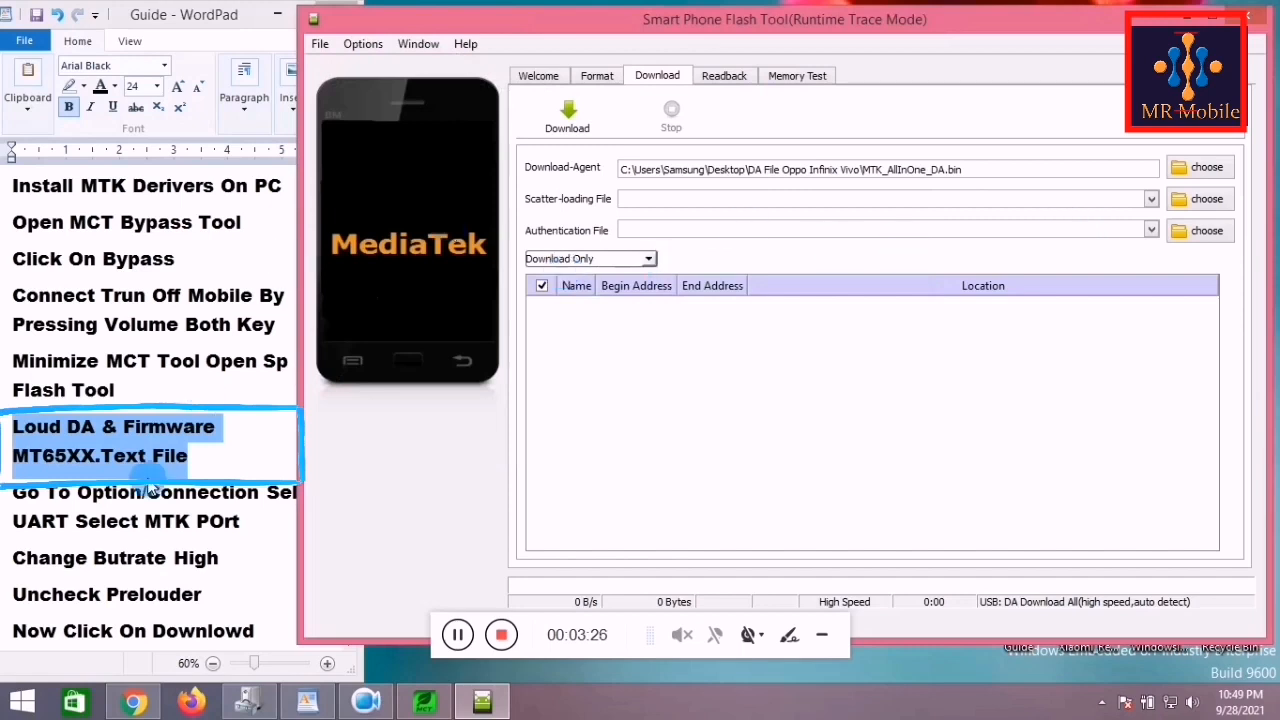
# - Highlight only the words "Firmware MT65XX.Text File" in the guide
pyautogui.click(52, 466)
pyautogui.click(126, 428)
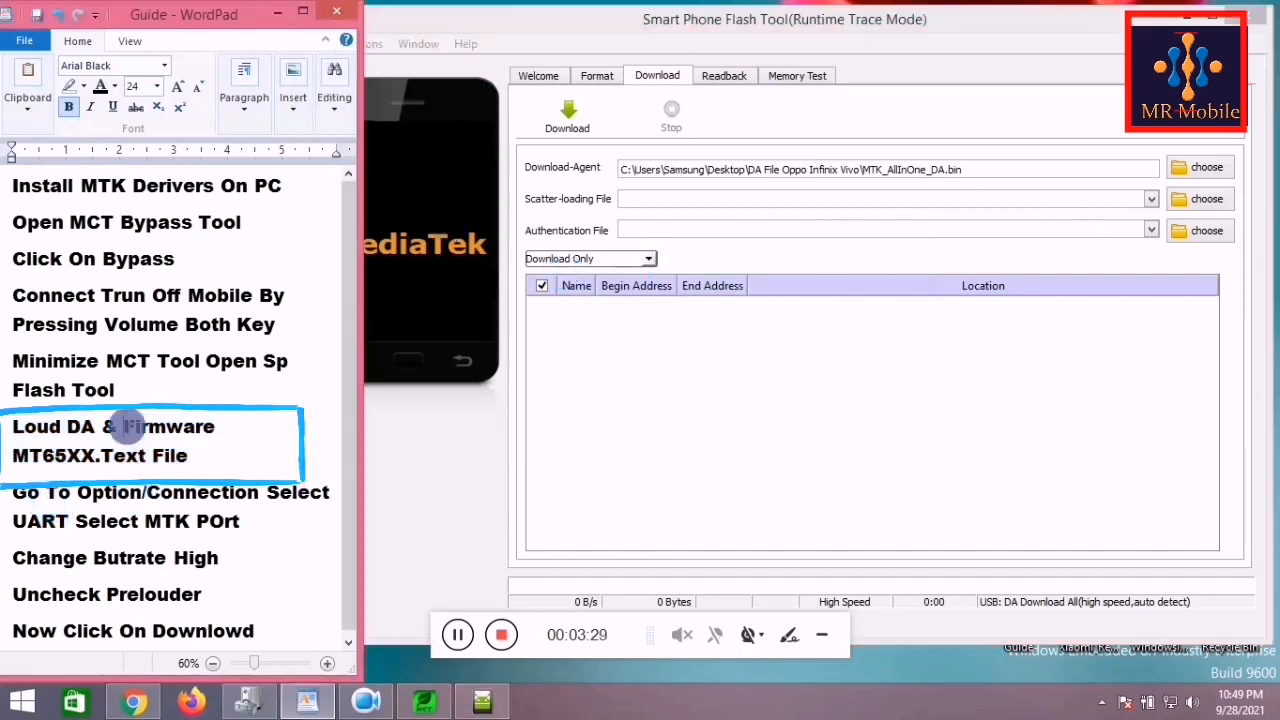
pyautogui.moveTo(124, 428); pyautogui.dragTo(209, 455)
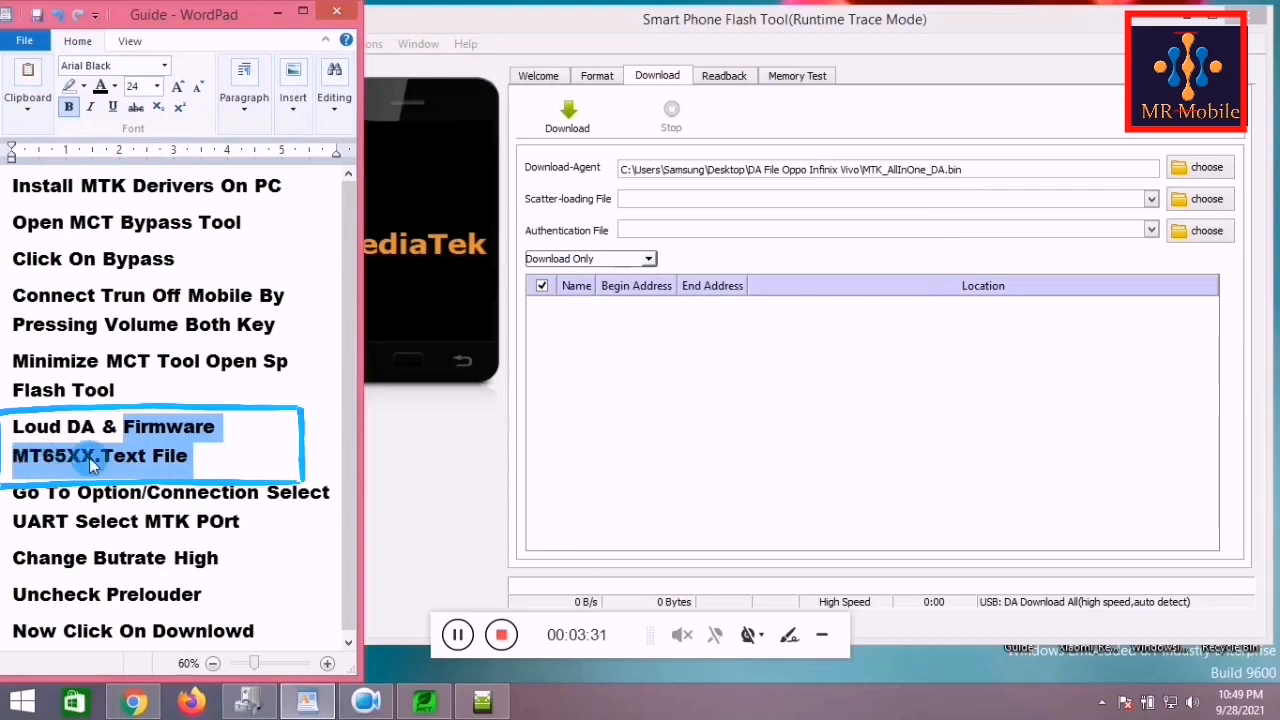
# - Load MT6765_Android_scatter from the desktop's Firmware1 folder as the flash tool's scatter-loading file
pyautogui.click(1180, 198)
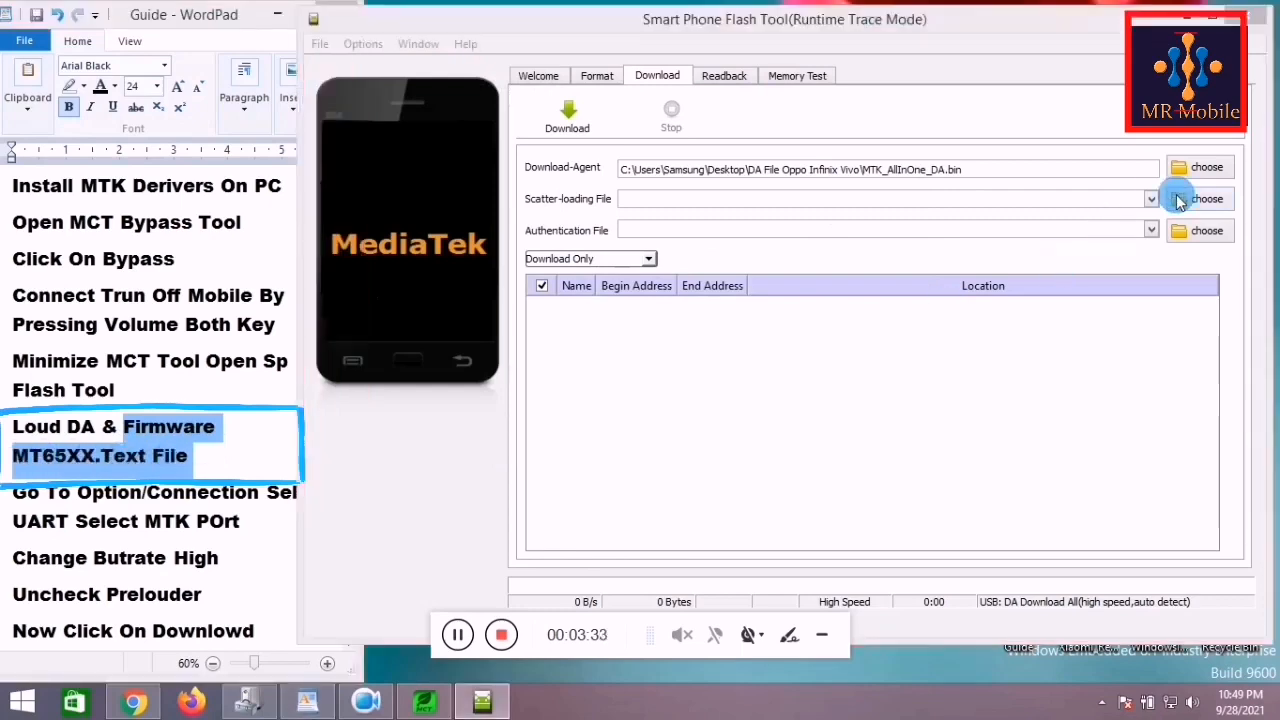
pyautogui.click(379, 164)
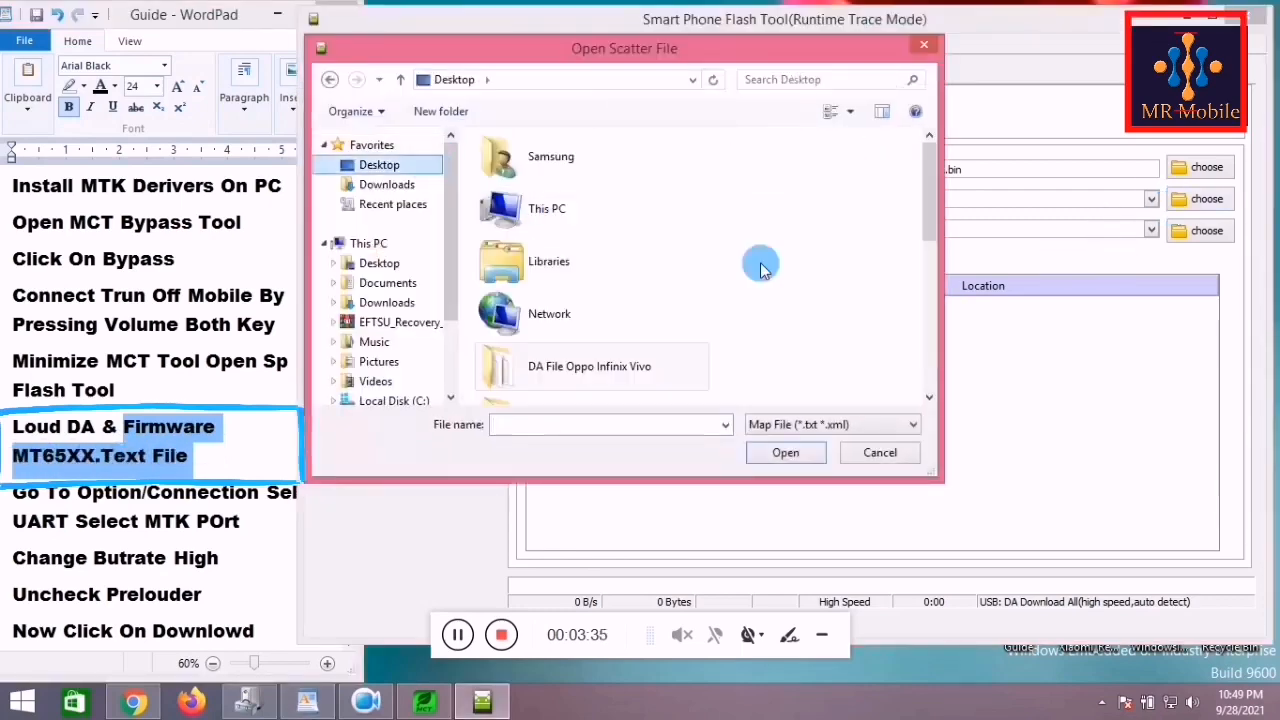
pyautogui.moveTo(930, 178); pyautogui.dragTo(931, 206)
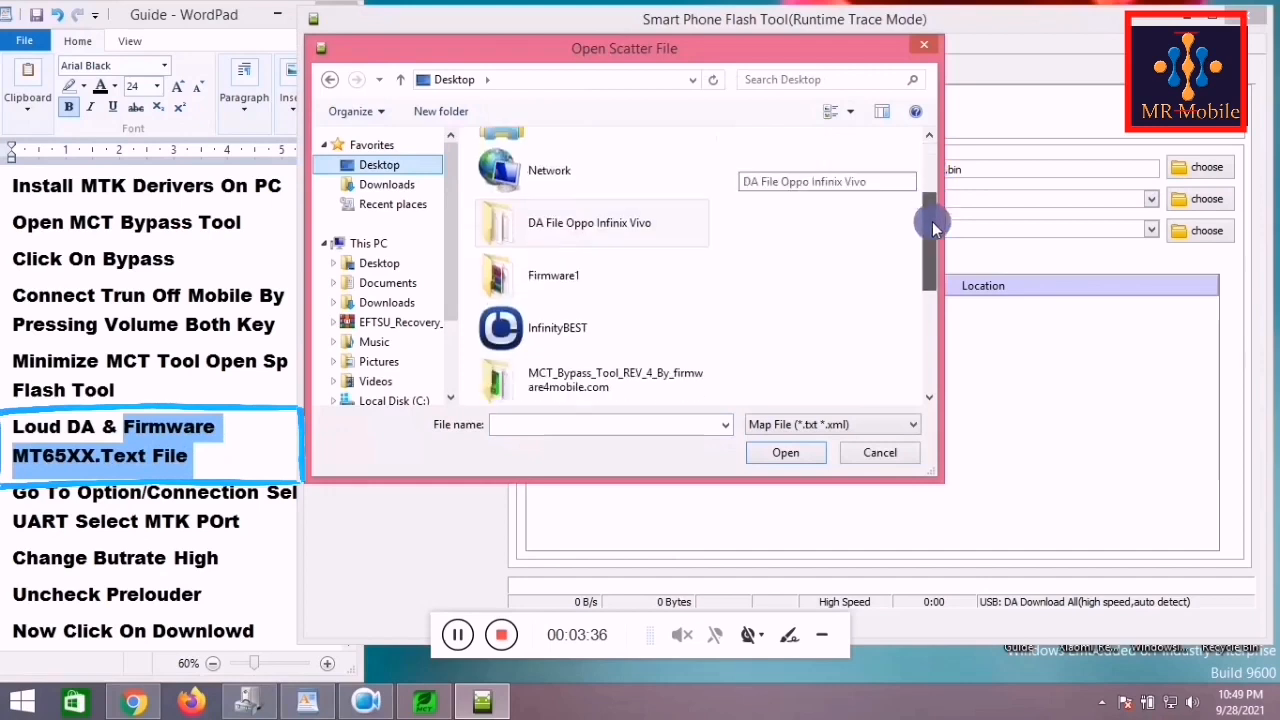
pyautogui.click(566, 293)
pyautogui.doubleClick(566, 293)
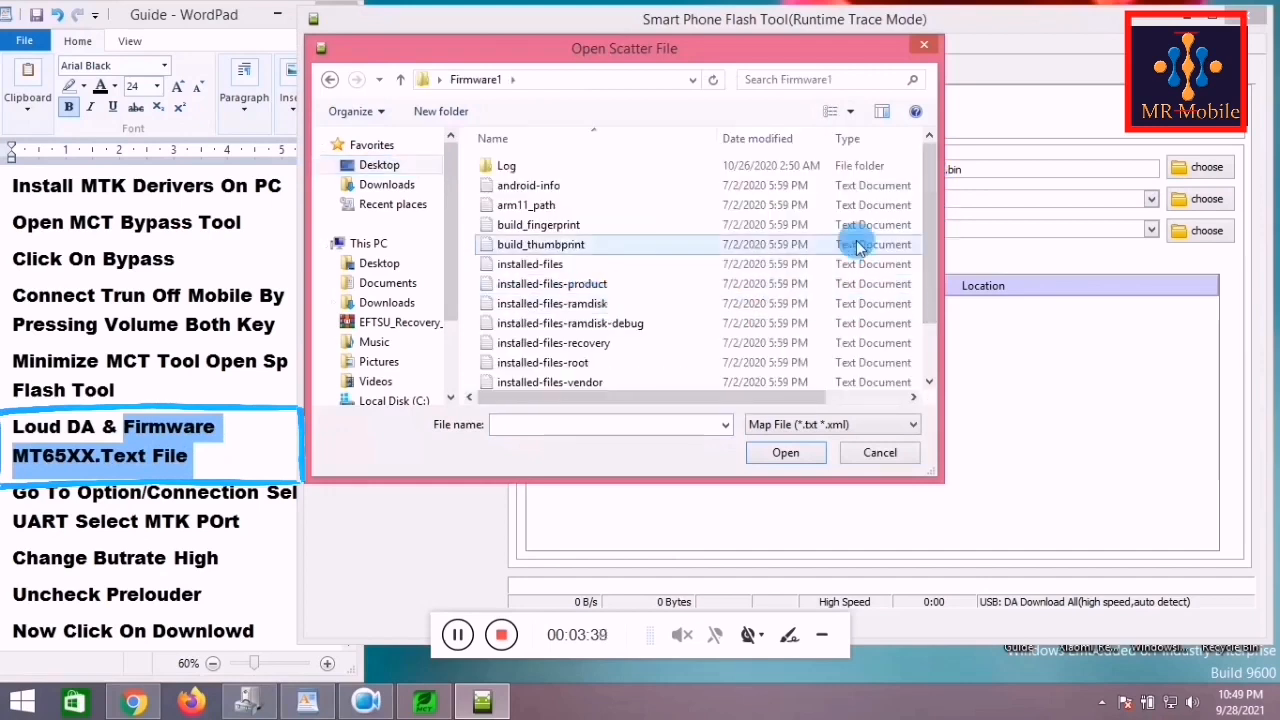
pyautogui.moveTo(924, 157); pyautogui.dragTo(930, 195)
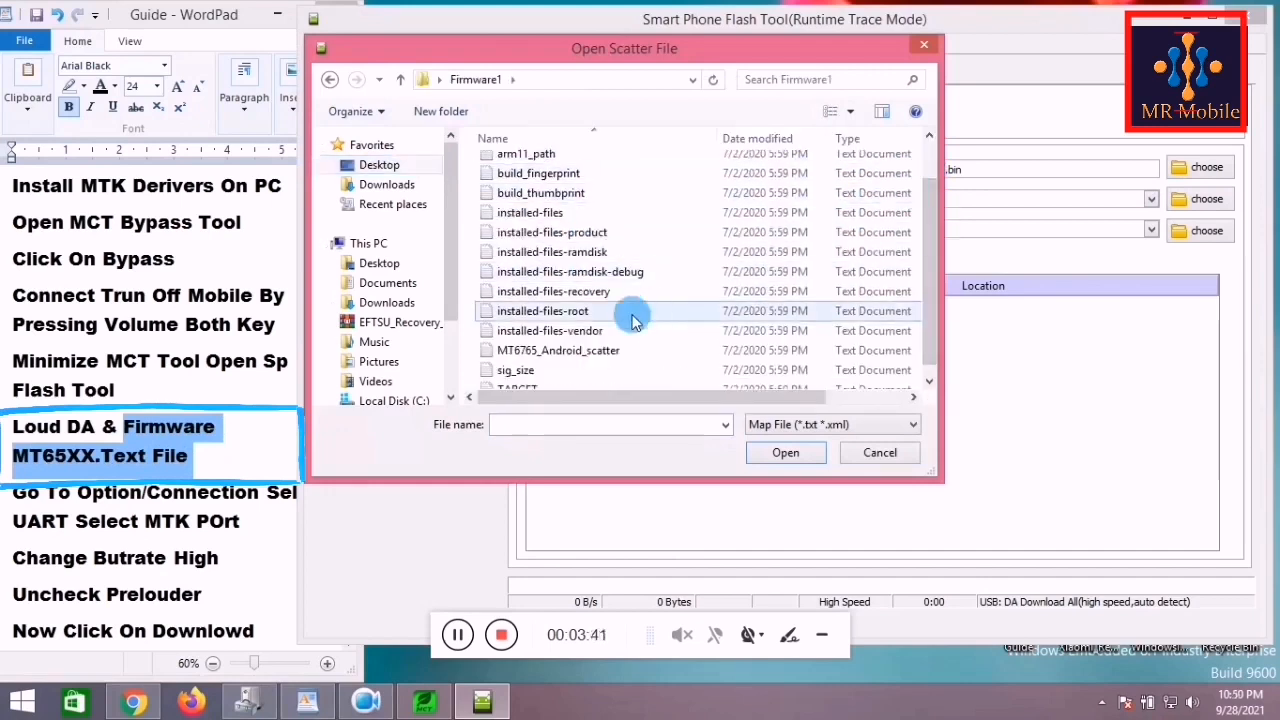
pyautogui.click(541, 358)
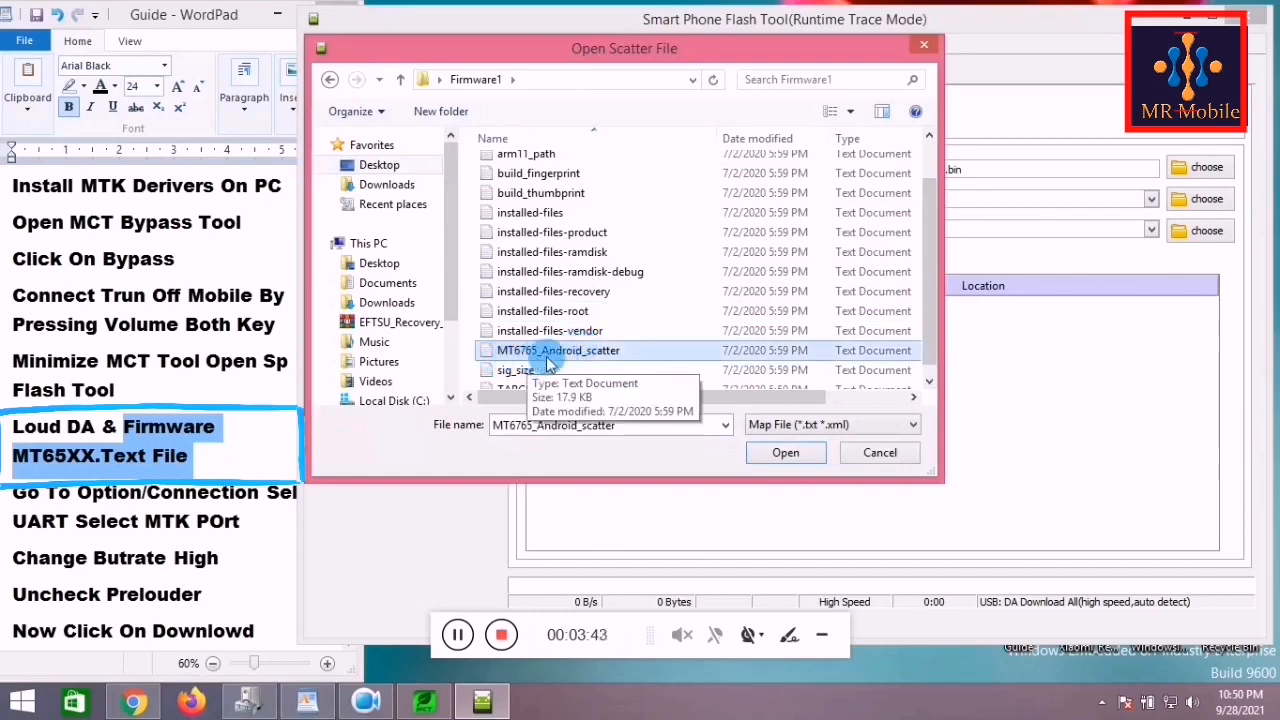
pyautogui.doubleClick(592, 358)
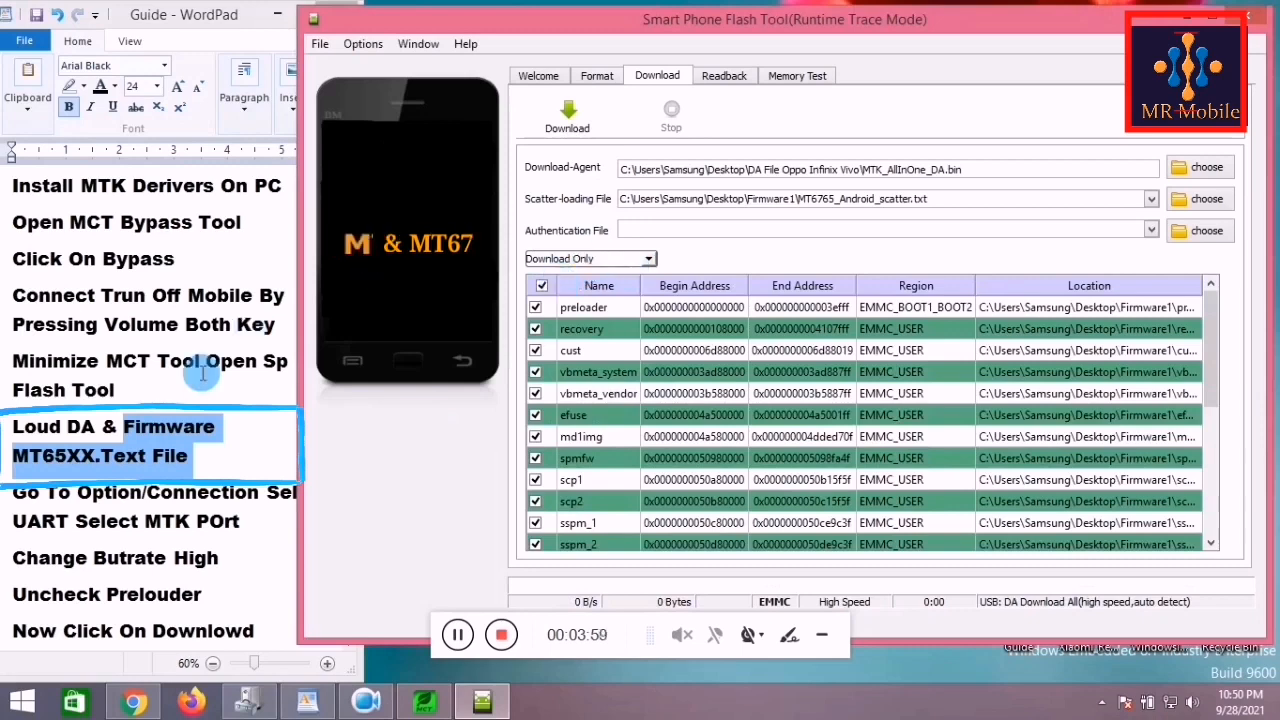
# - Highlight the guide's line "Go To Option/Connection Select" and switch the flash tool's connection setting to UART
pyautogui.click(150, 450)
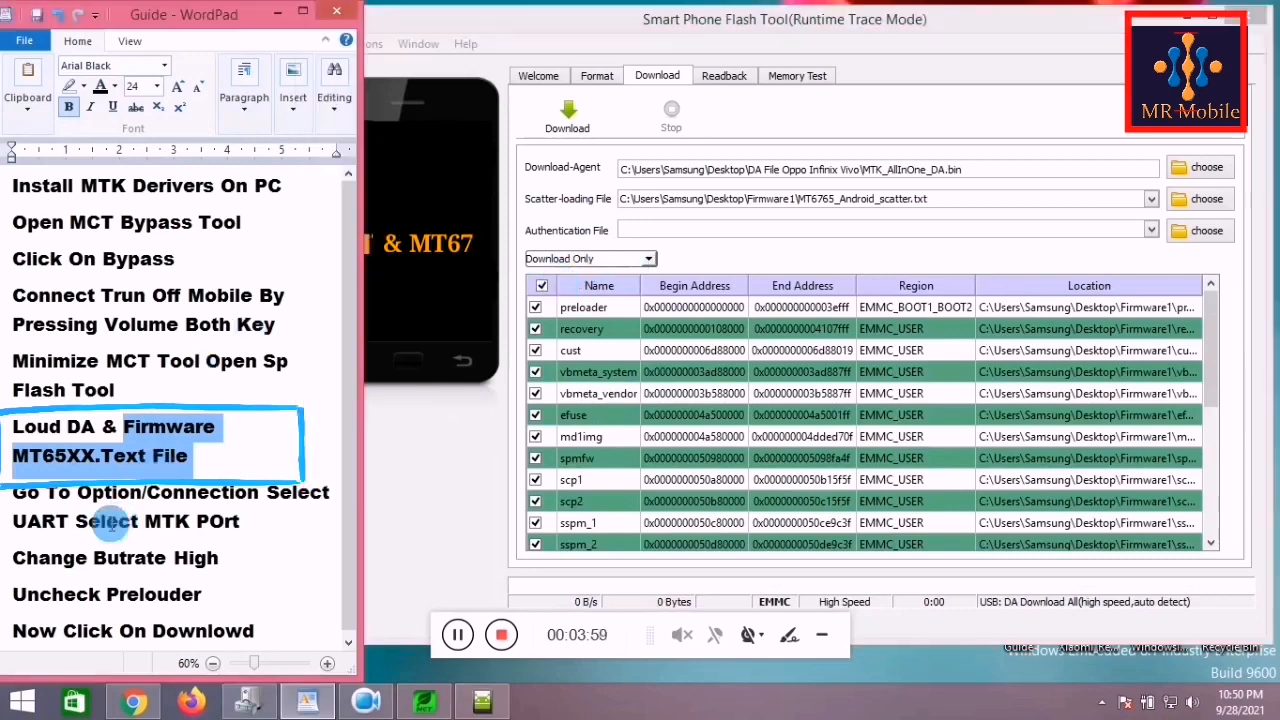
pyautogui.click(5, 498)
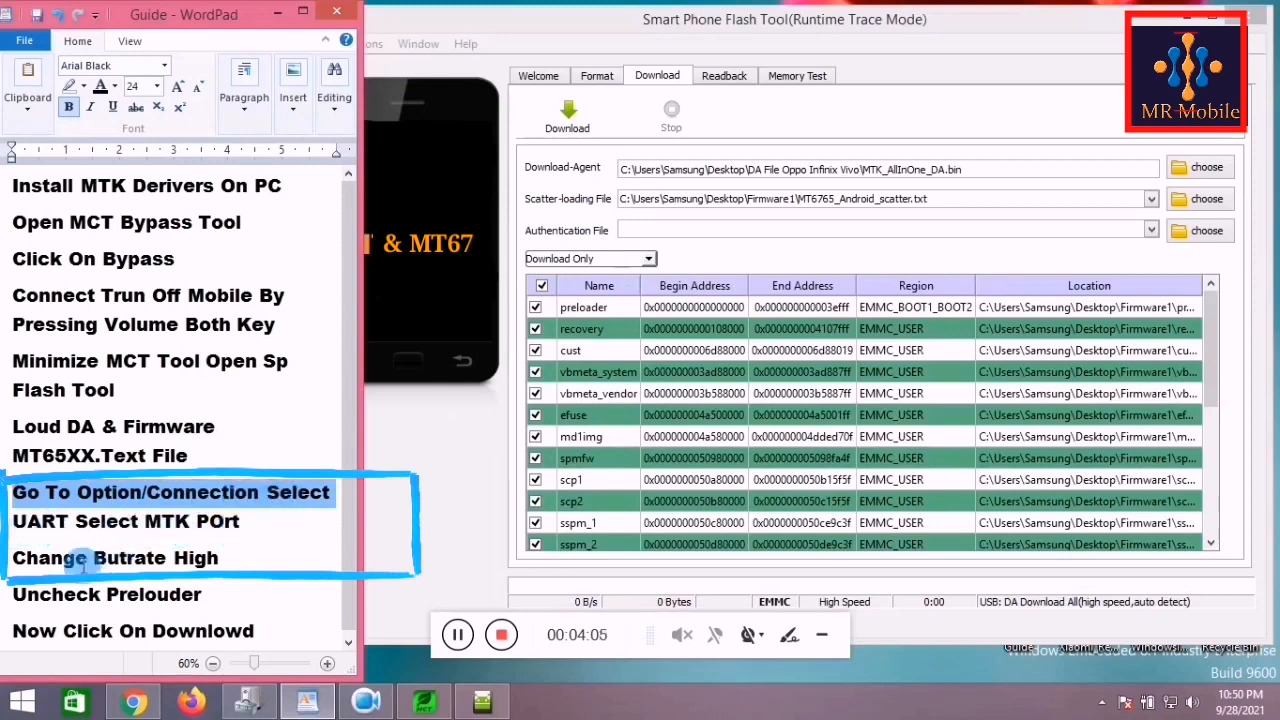
pyautogui.click(477, 40)
pyautogui.click(369, 44)
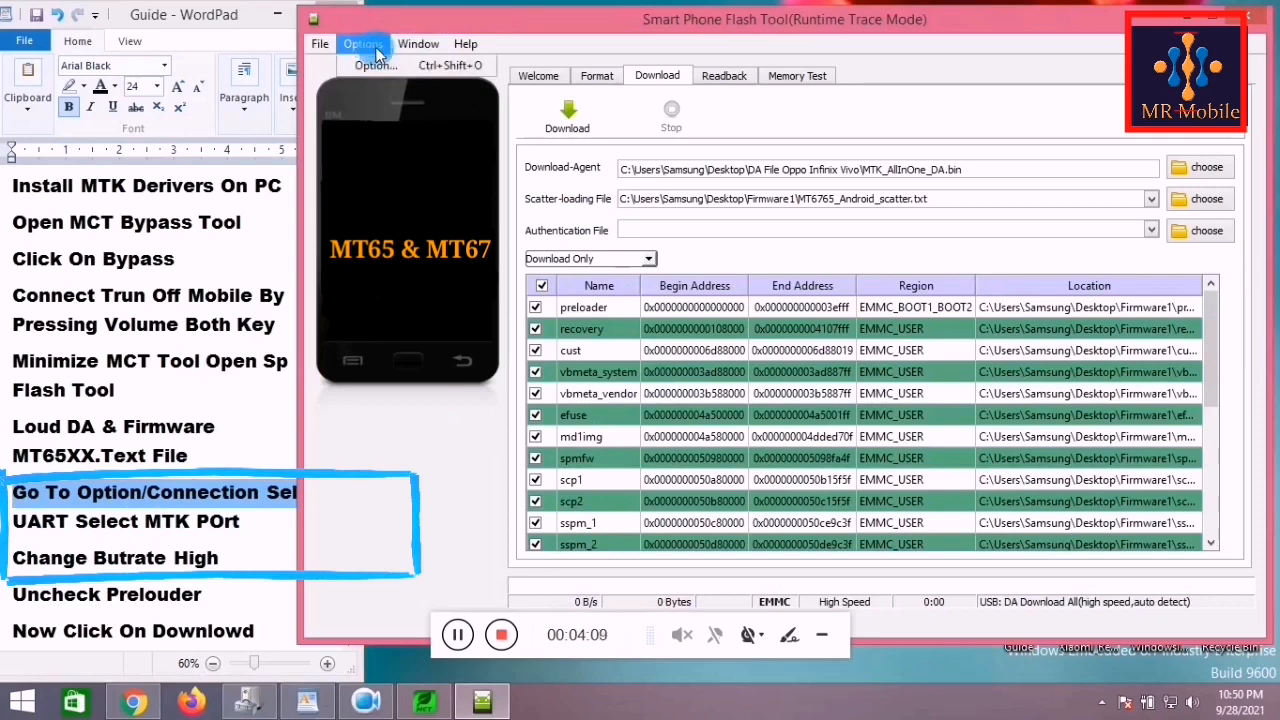
pyautogui.click(388, 66)
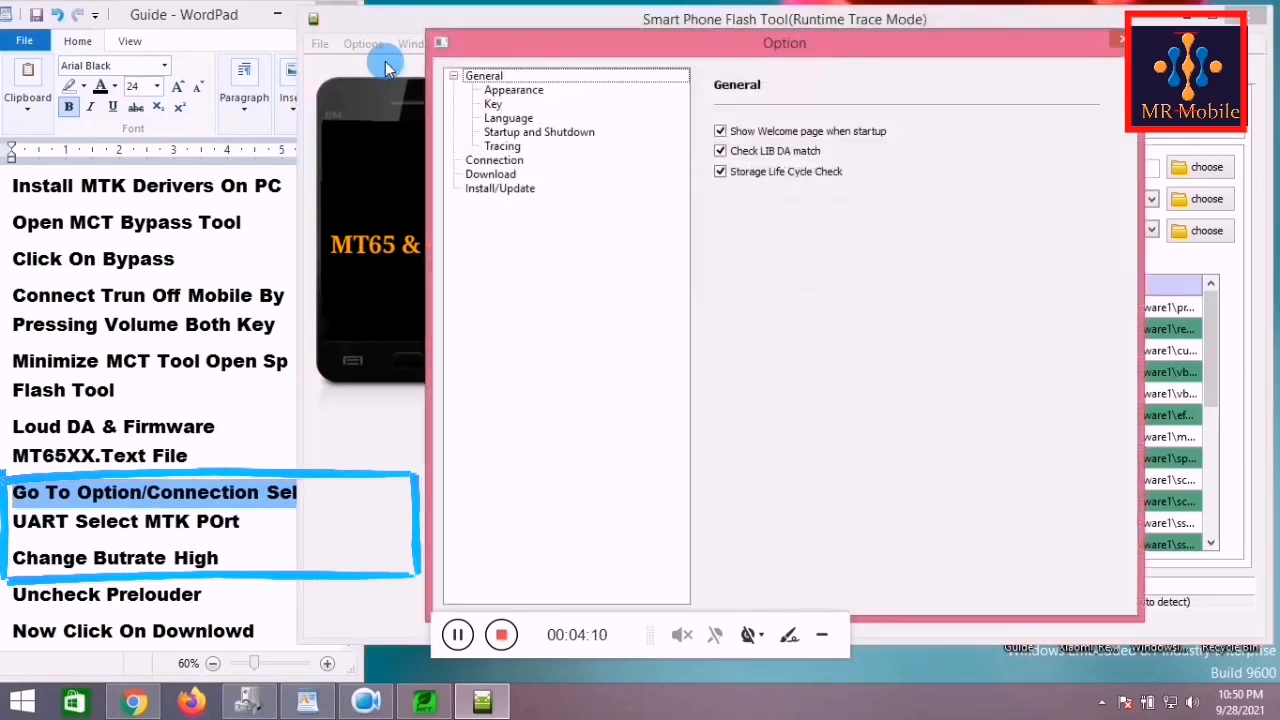
pyautogui.click(505, 162)
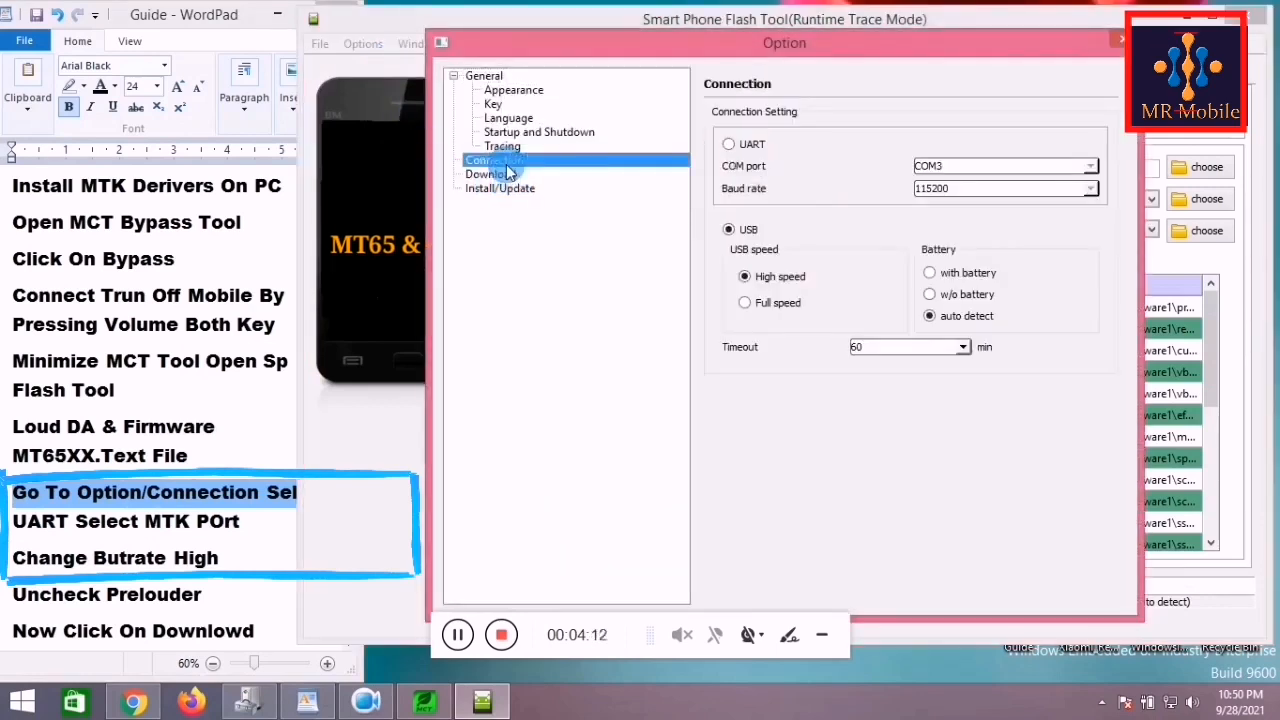
pyautogui.click(728, 144)
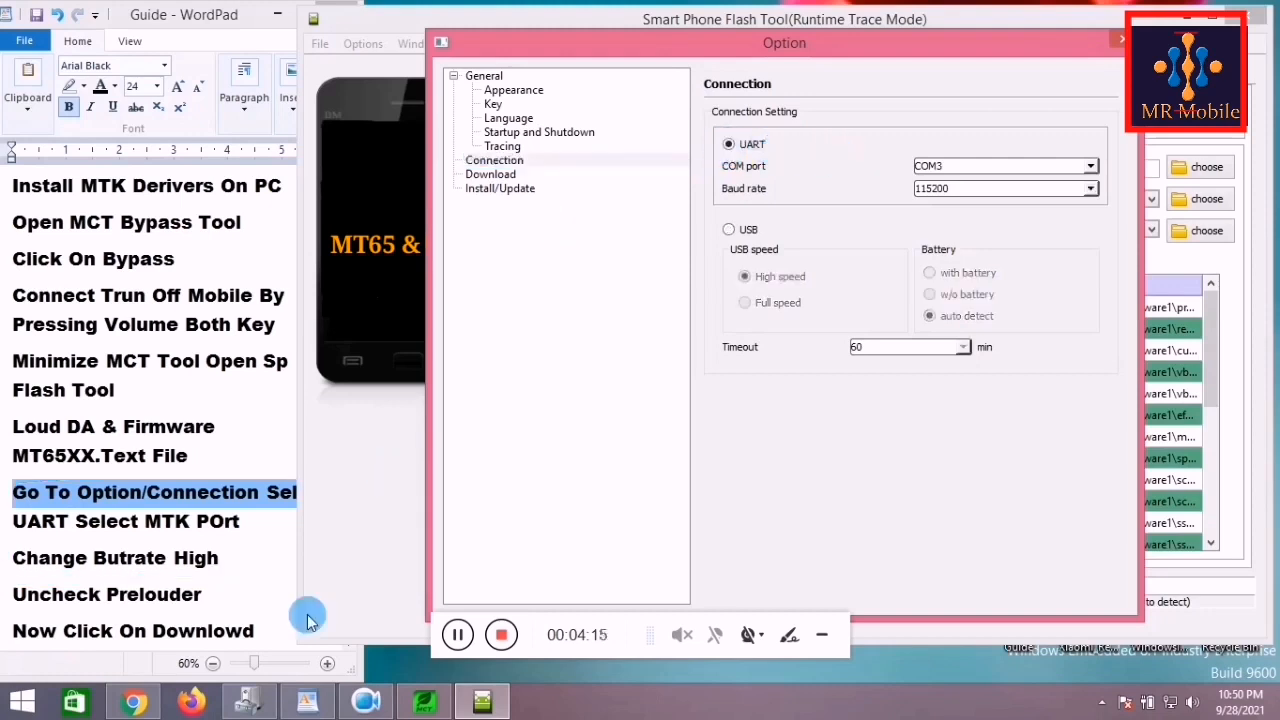
# - Look up the MediaTek USB Port in Device Manager, set the UART COM port to COM18, and minimize Device Manager
pyautogui.click(248, 702)
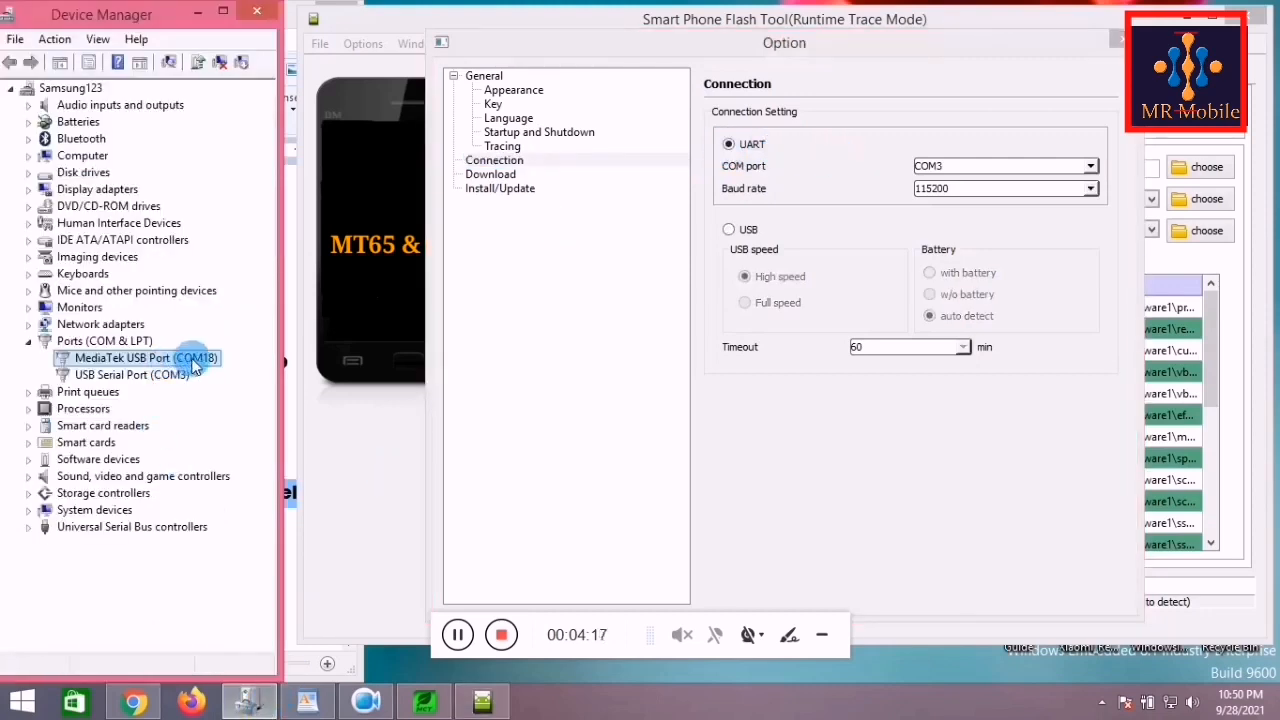
pyautogui.click(957, 165)
pyautogui.click(957, 196)
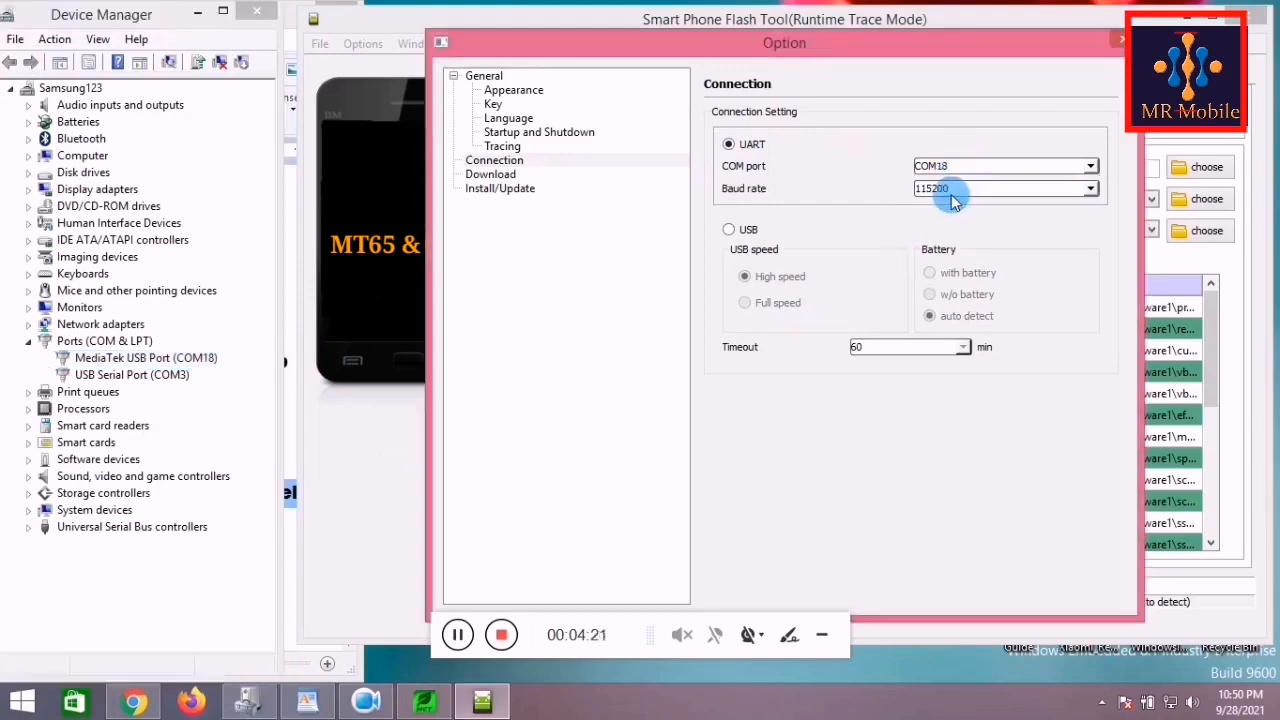
pyautogui.click(197, 11)
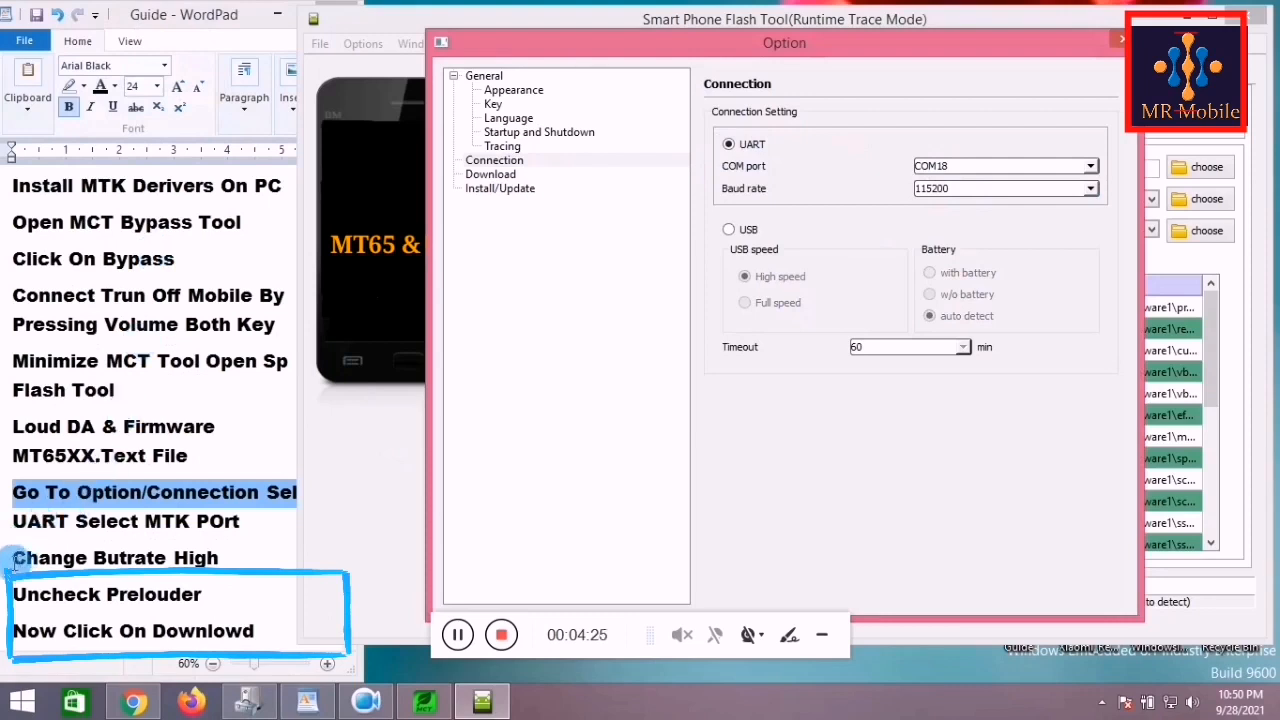
# - Highlight the guide's line "Change Butrate High", set the UART baud rate to 921600, and close the connection options
pyautogui.click(10, 560)
pyautogui.click(6, 560)
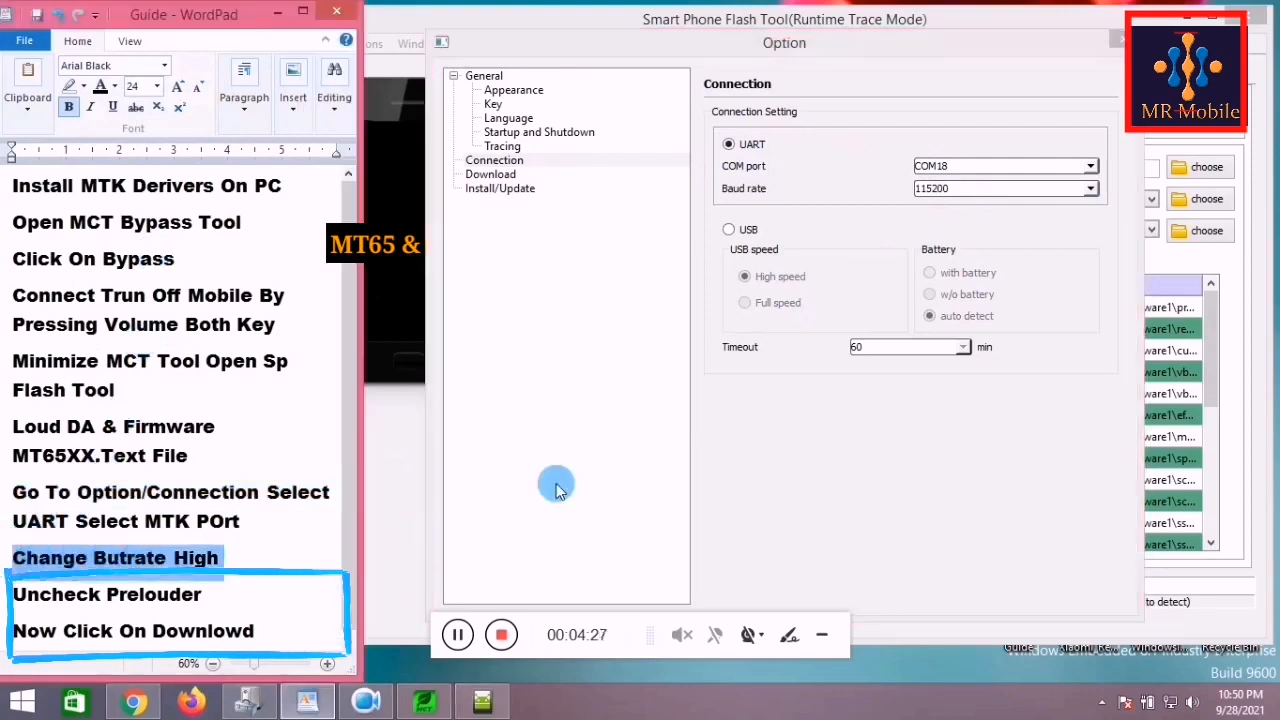
pyautogui.click(945, 190)
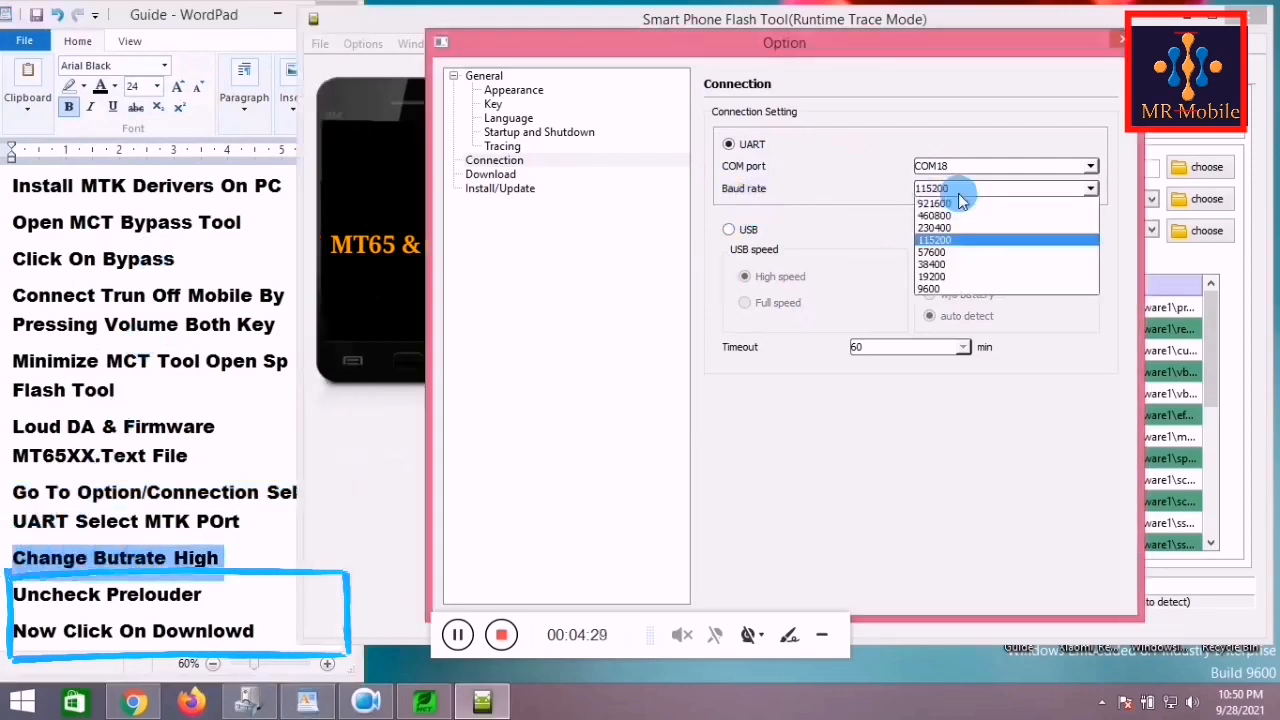
pyautogui.click(960, 203)
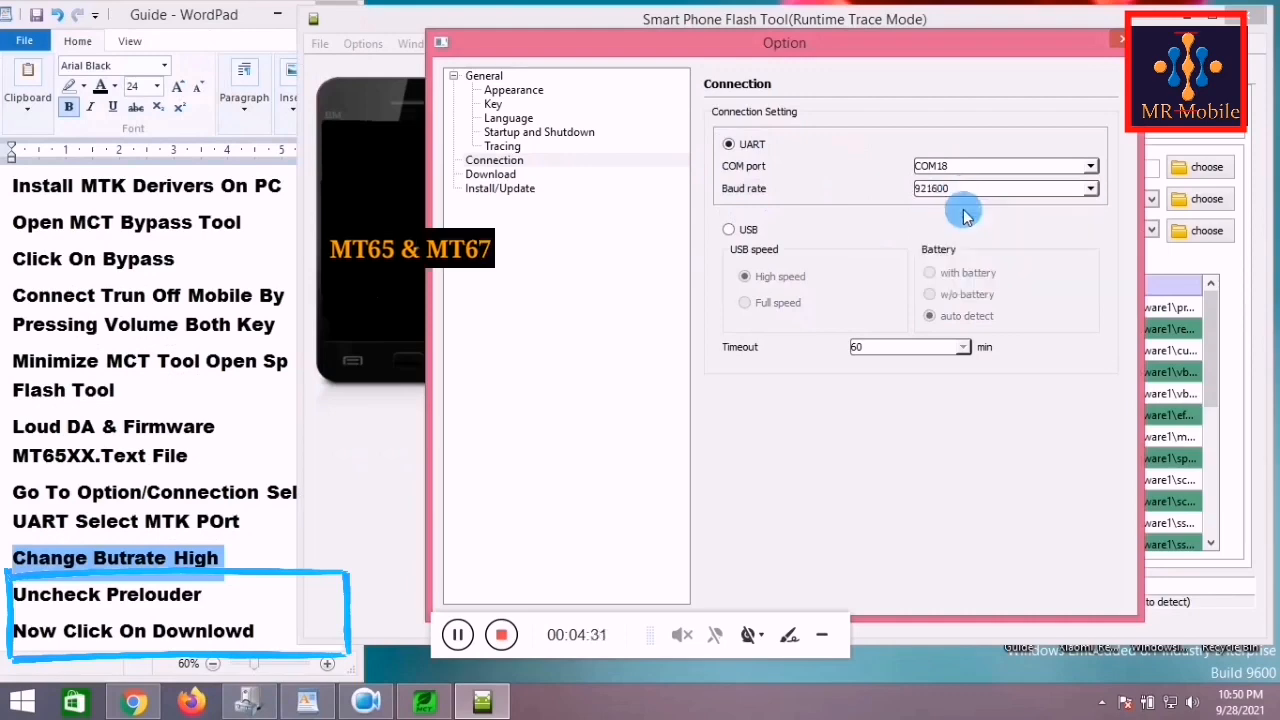
pyautogui.click(1112, 45)
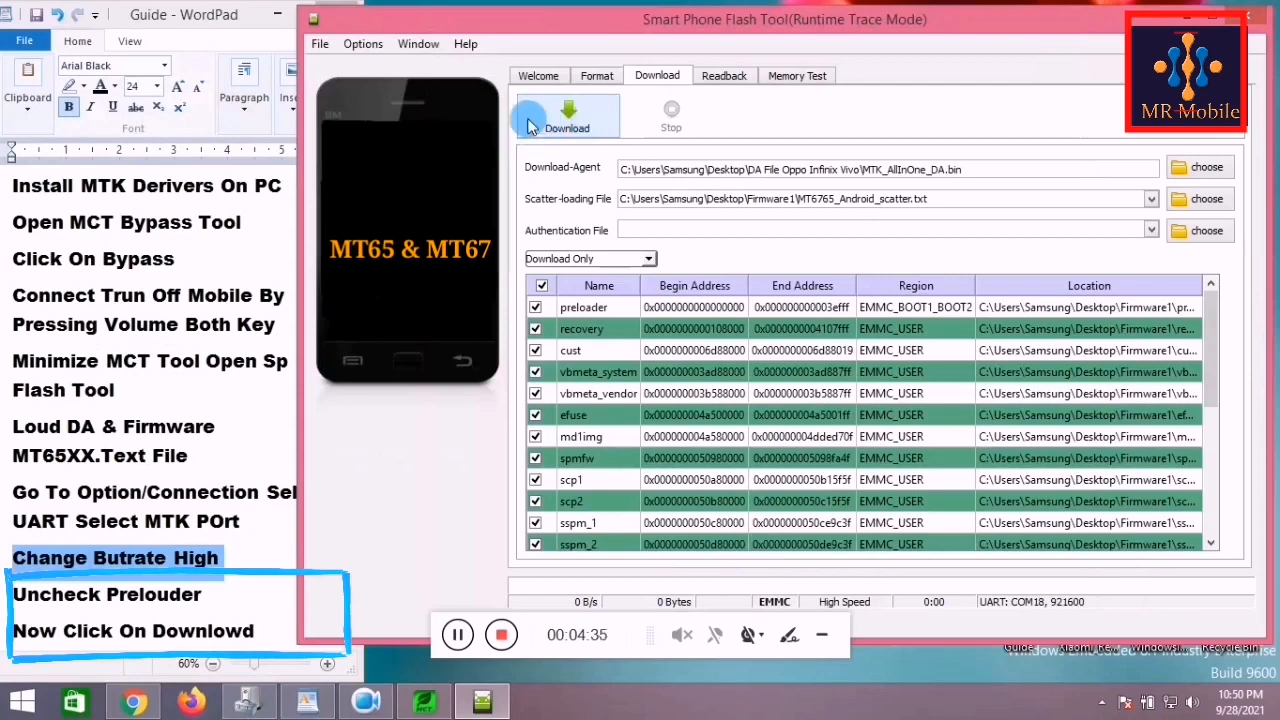
# - Highlight the guide's line "Uncheck Prelouder" and exclude the preloader partition from the flash tool's download list
pyautogui.click(5, 599)
pyautogui.click(5, 598)
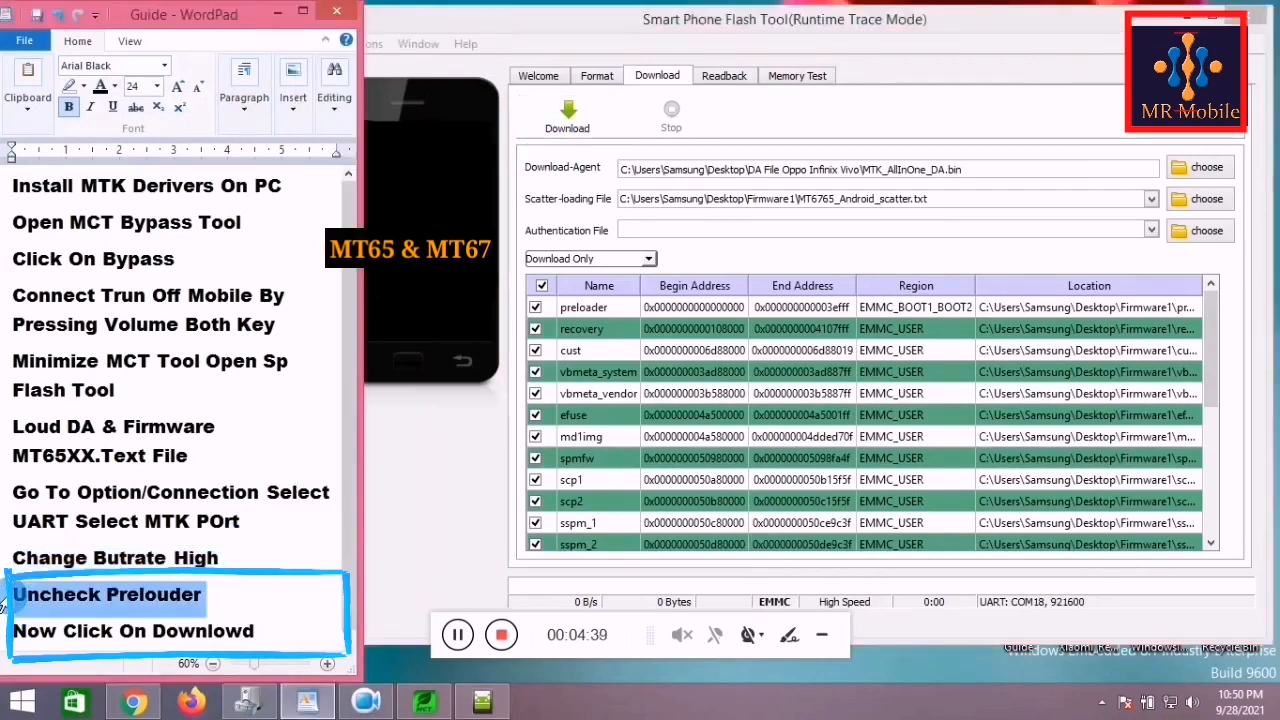
pyautogui.click(536, 309)
pyautogui.click(536, 309)
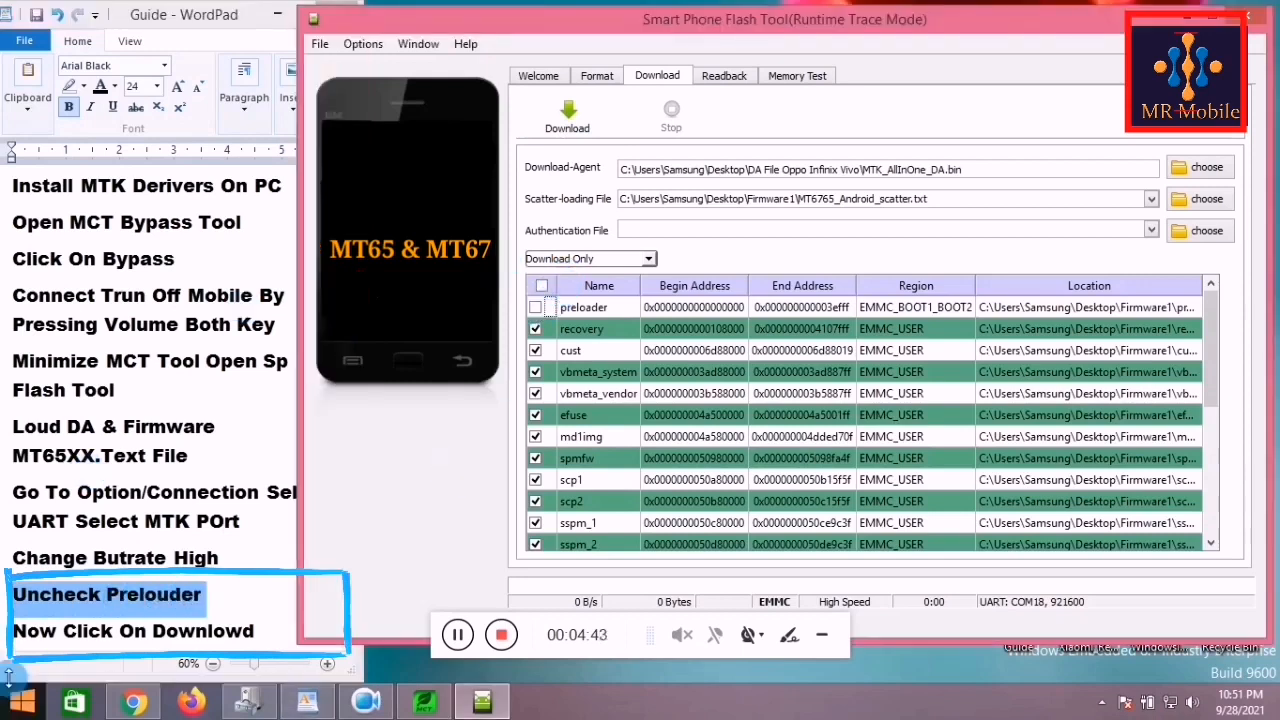
# - Highlight the guide's line "Now Click On Downlowd" and flash the checked partitions to the phone, dismissing the completion dialog
pyautogui.click(16, 630)
pyautogui.click(3, 638)
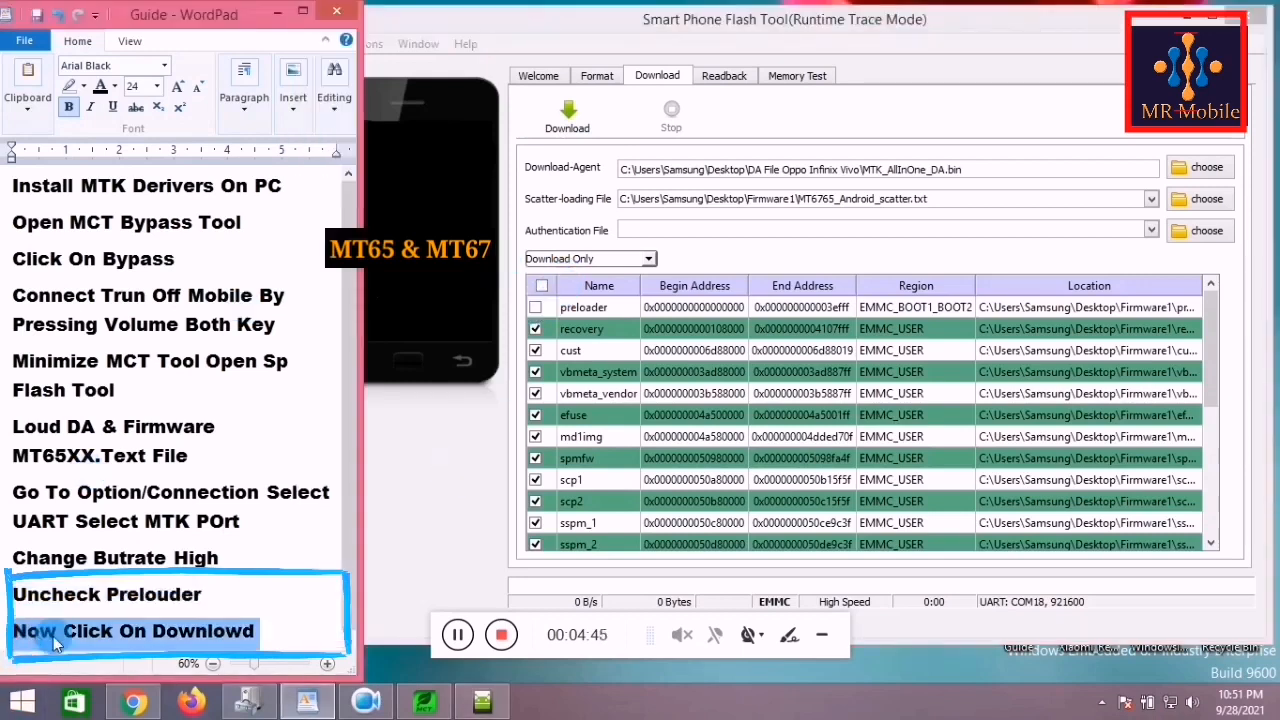
pyautogui.click(513, 118)
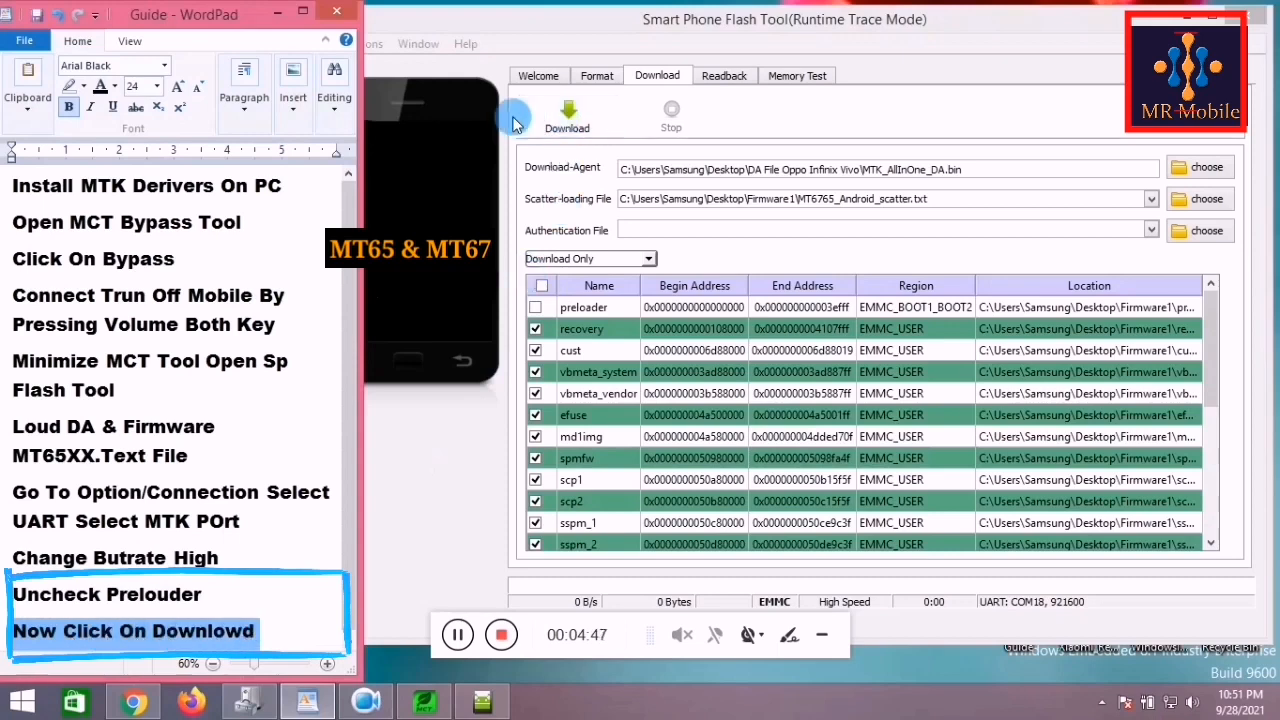
pyautogui.click(565, 120)
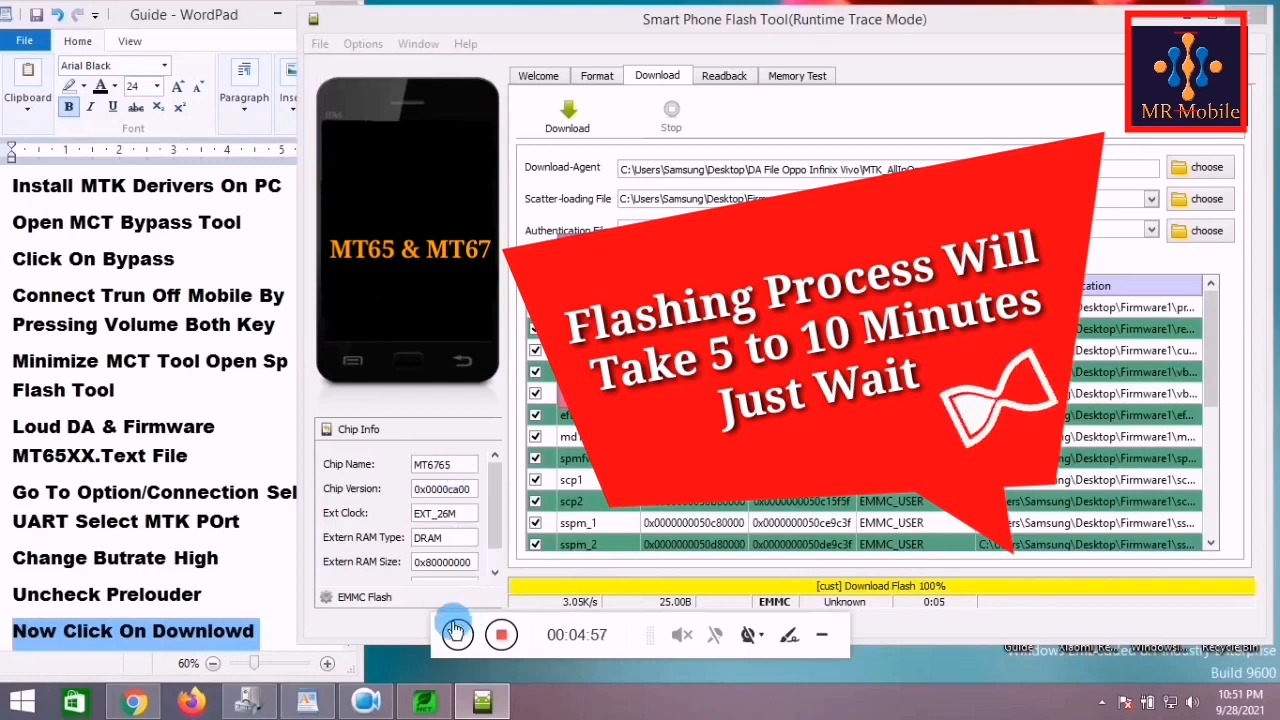
pyautogui.click(456, 634)
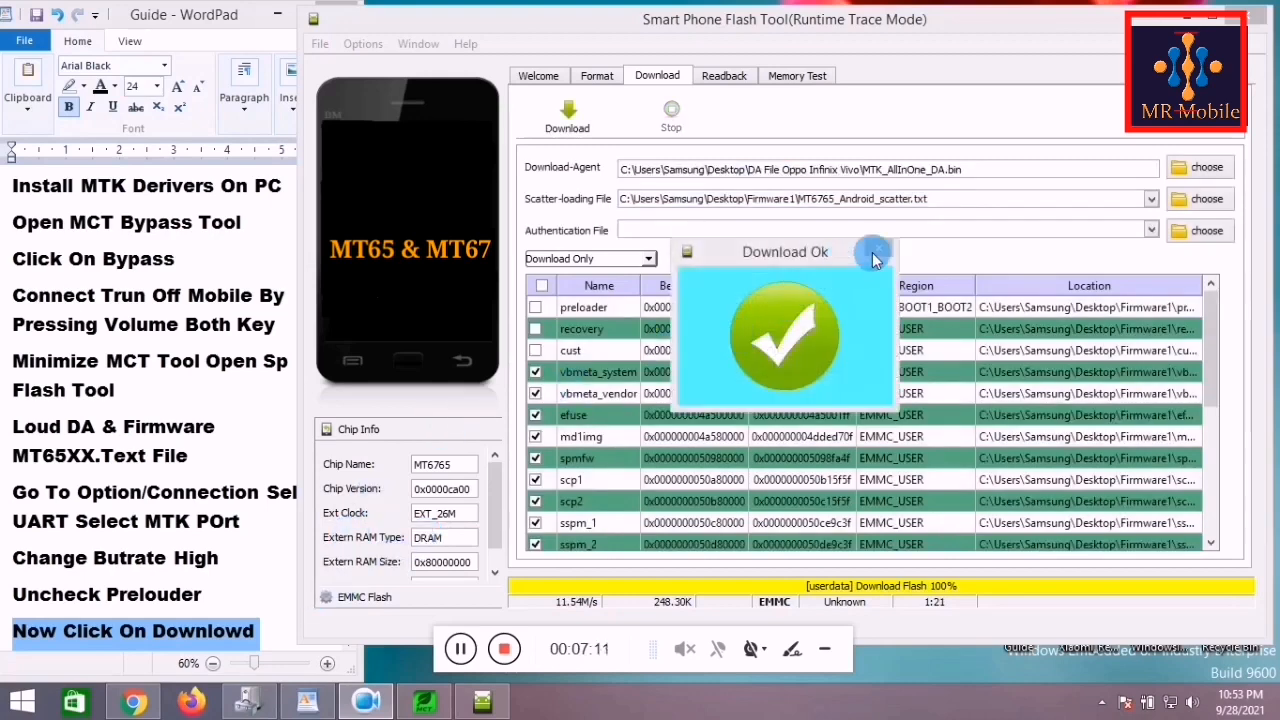
pyautogui.click(869, 251)
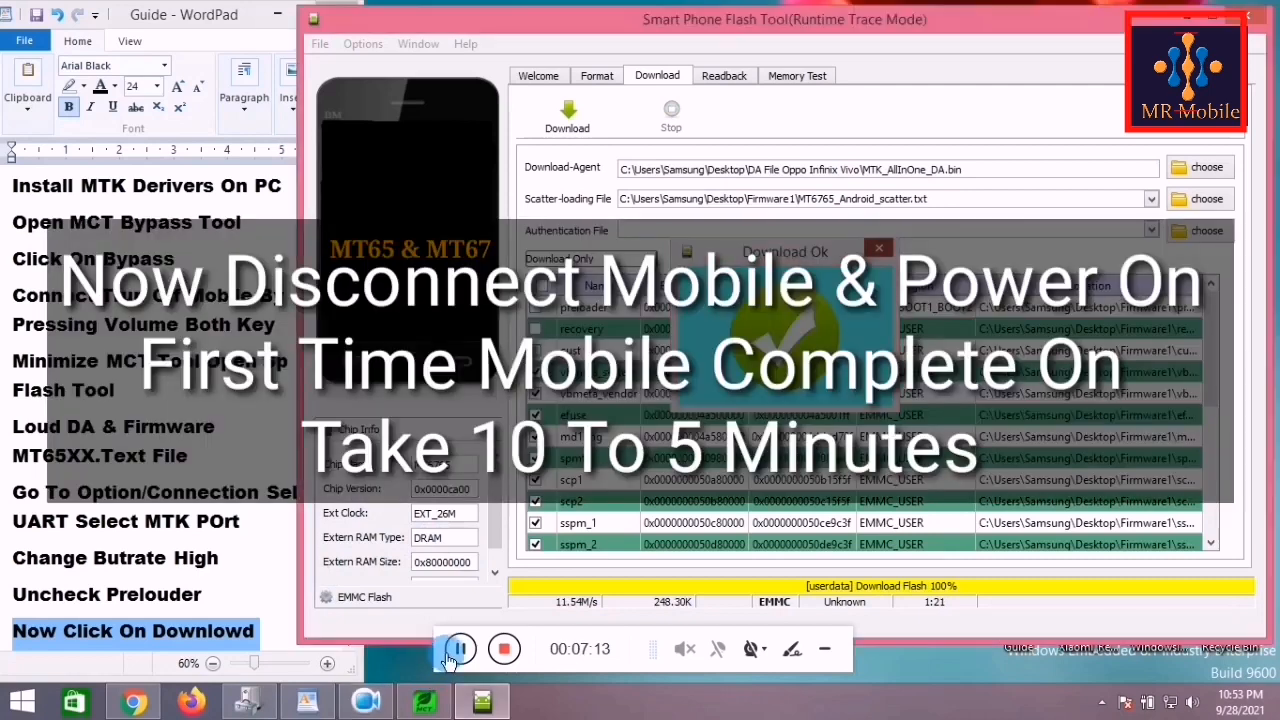